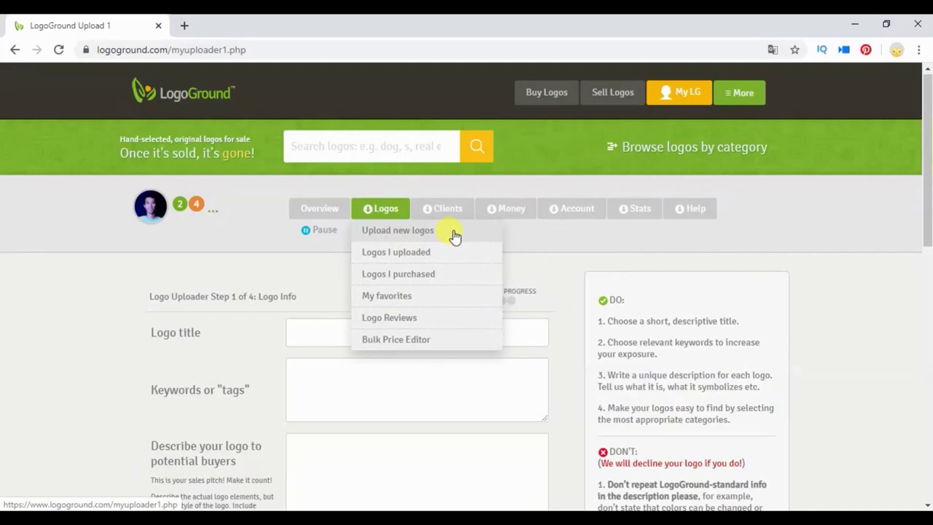
- Open the form for uploading new logos
click(456, 232)
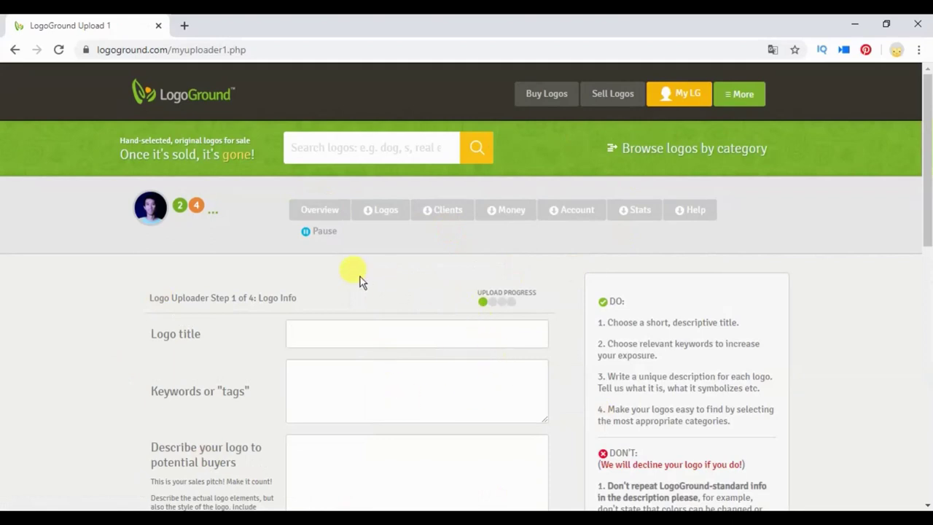
scroll(830, 251, down, 3)
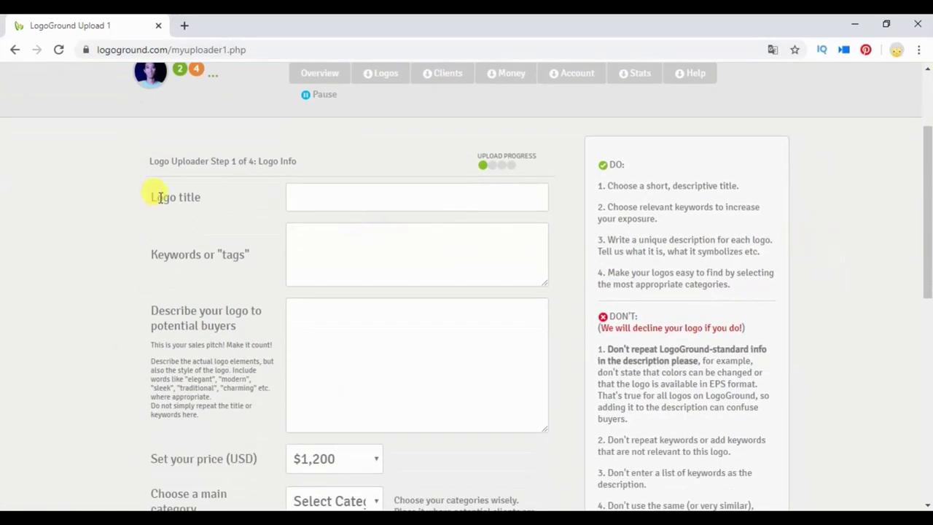
- Examine the logo title, keywords and buyer description fields of the logo info form
drag(154, 195, 225, 202)
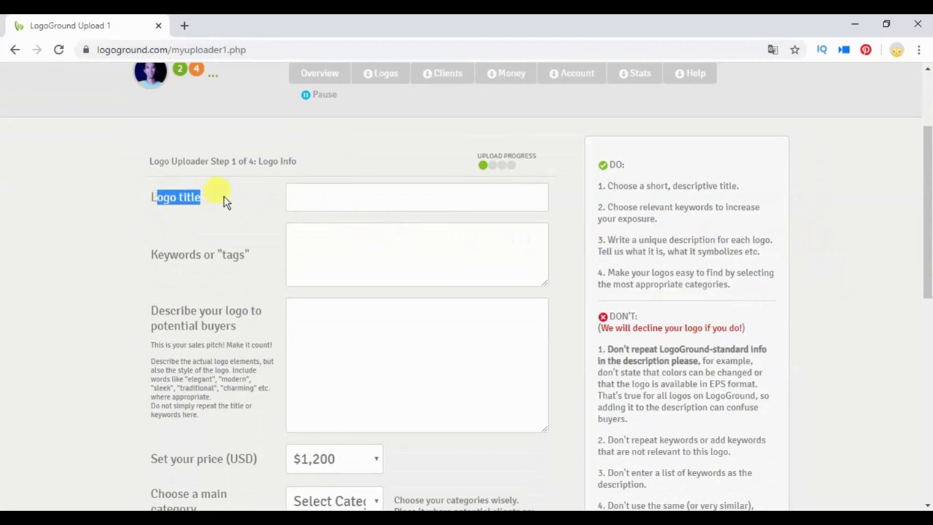
click(371, 188)
click(125, 226)
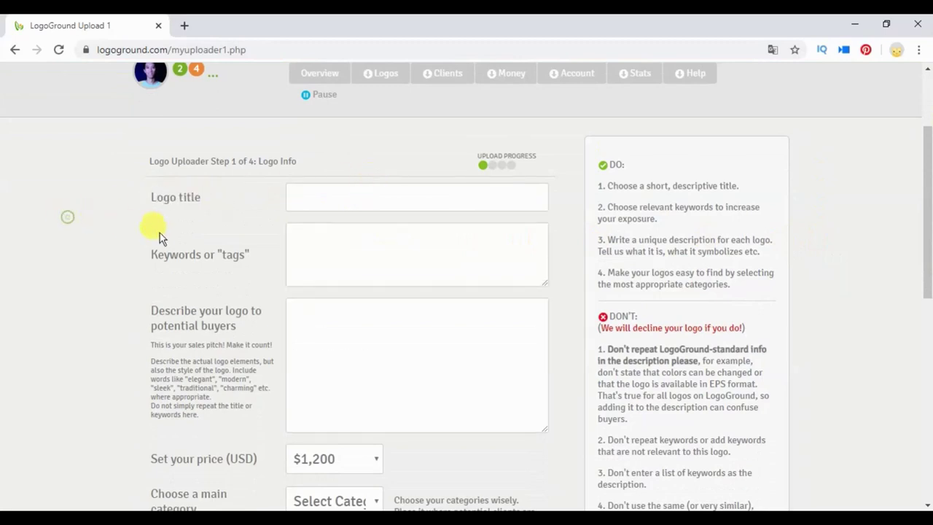
drag(155, 256, 253, 259)
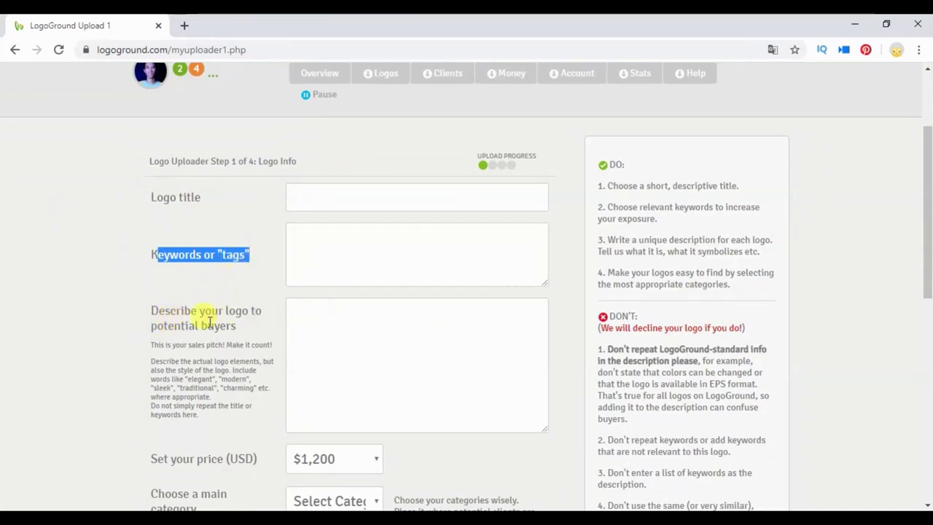
drag(154, 312, 250, 327)
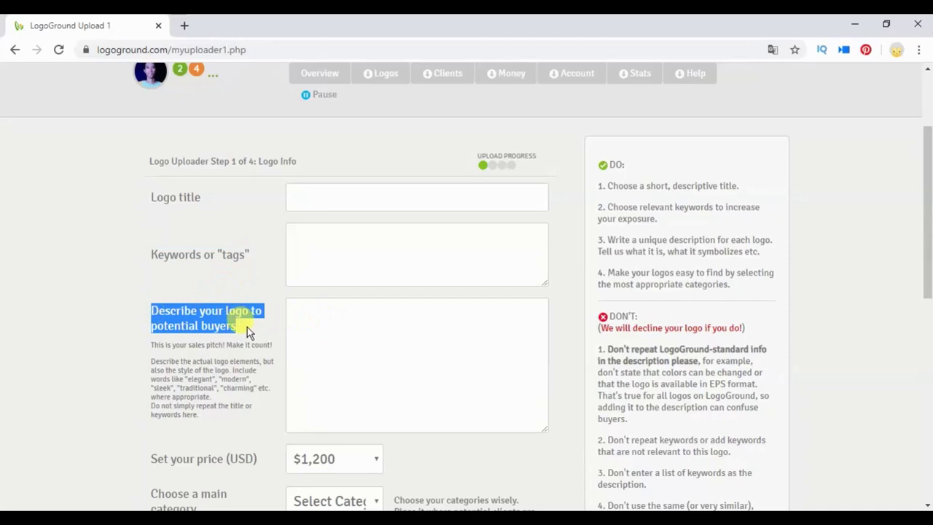
drag(153, 312, 246, 327)
click(238, 326)
click(338, 313)
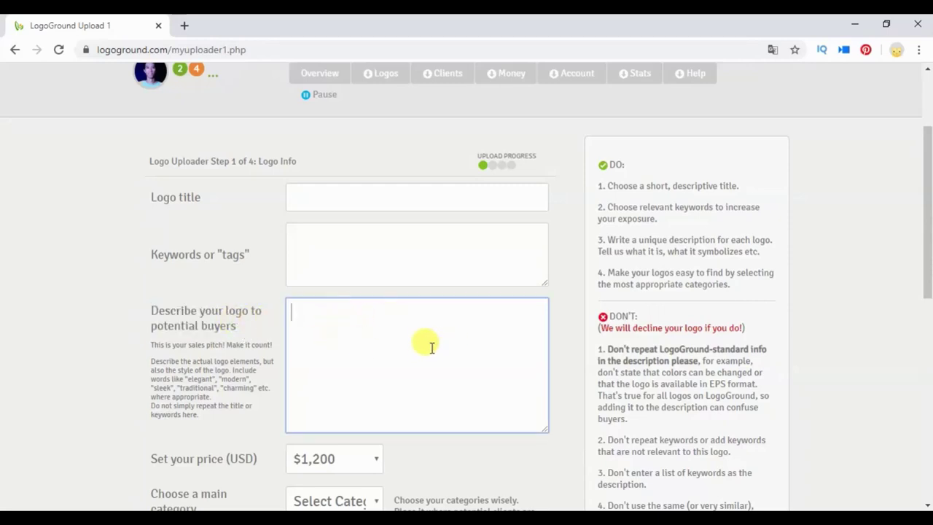
- Review the options available for the main category and the two secondary categories
scroll(430, 347, down, 1)
scroll(347, 390, down, 1)
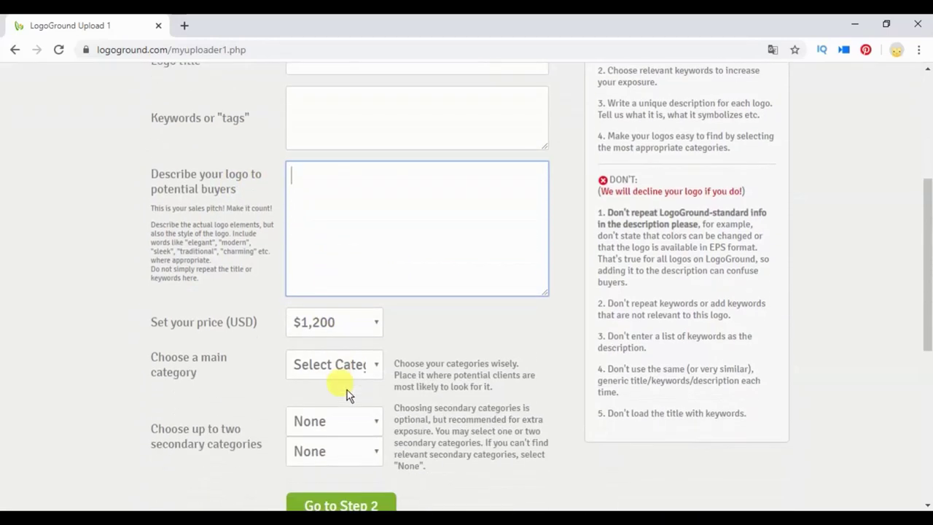
click(368, 369)
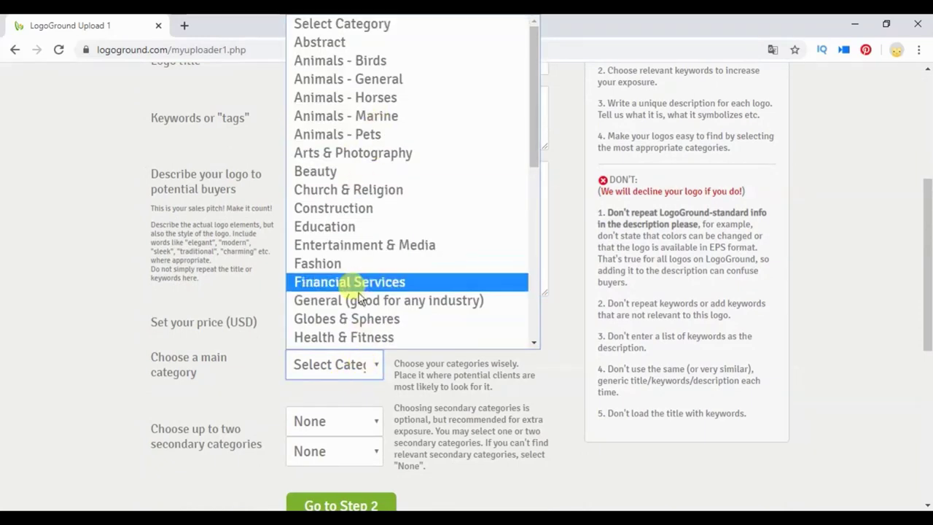
click(362, 403)
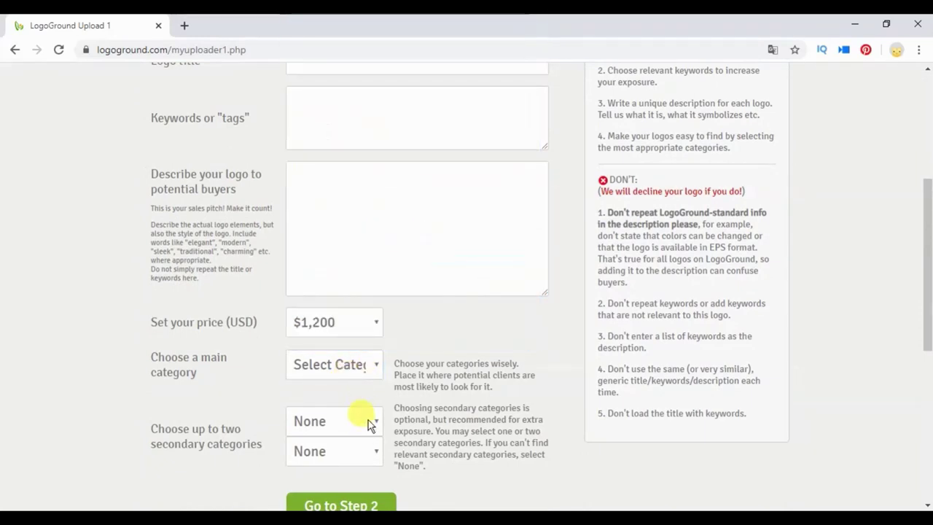
click(367, 421)
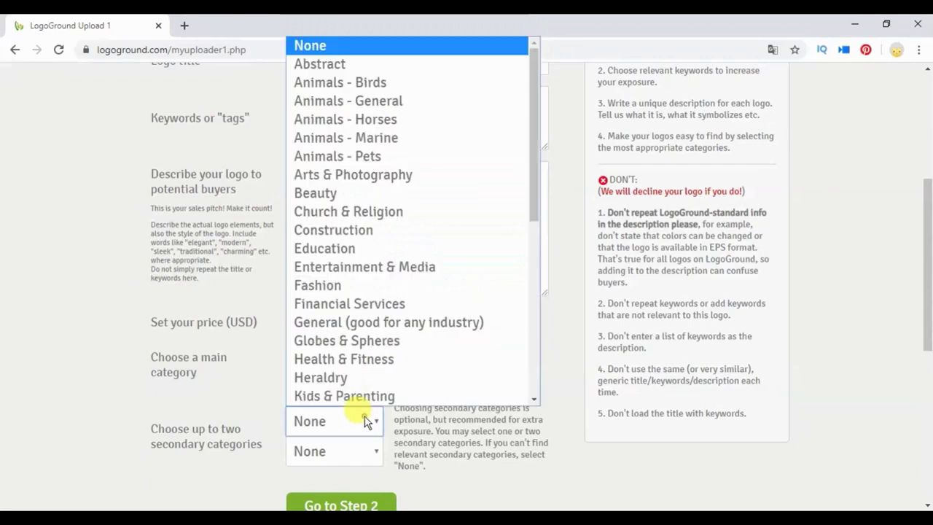
click(350, 453)
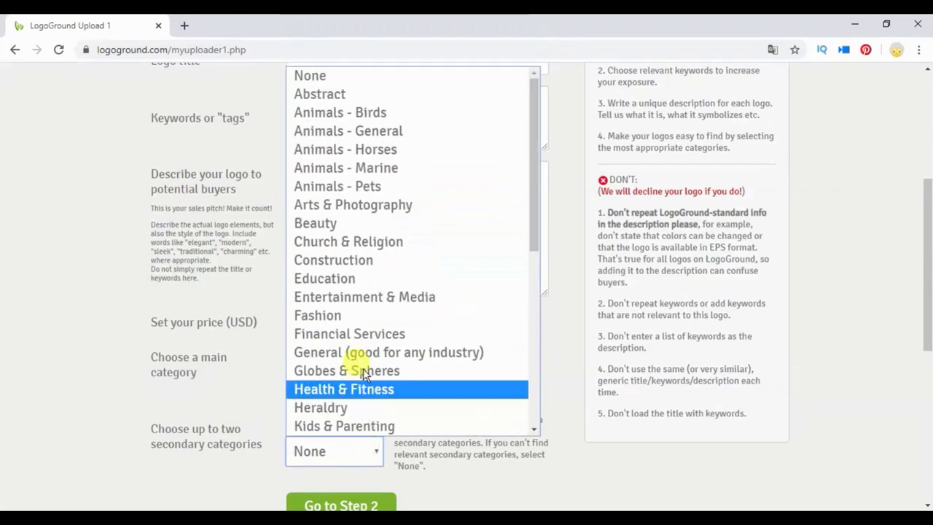
click(217, 401)
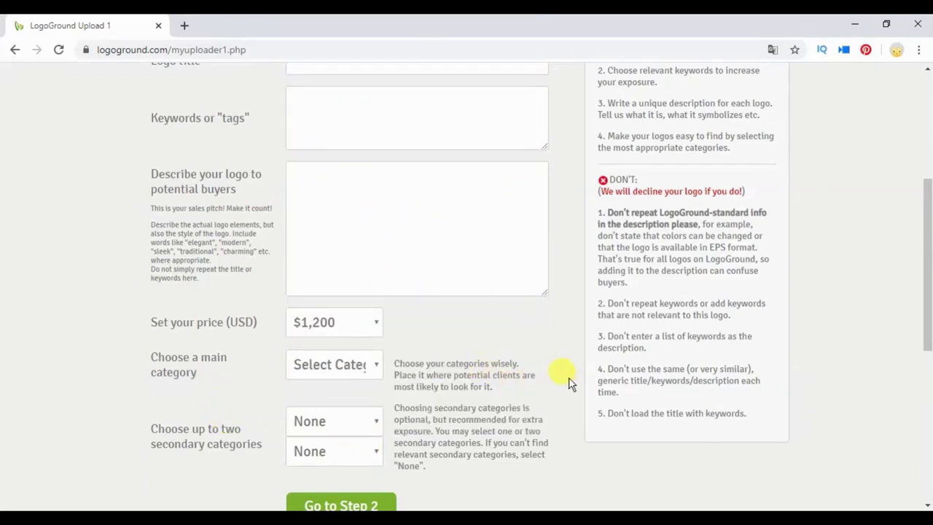
scroll(561, 306, up, 3)
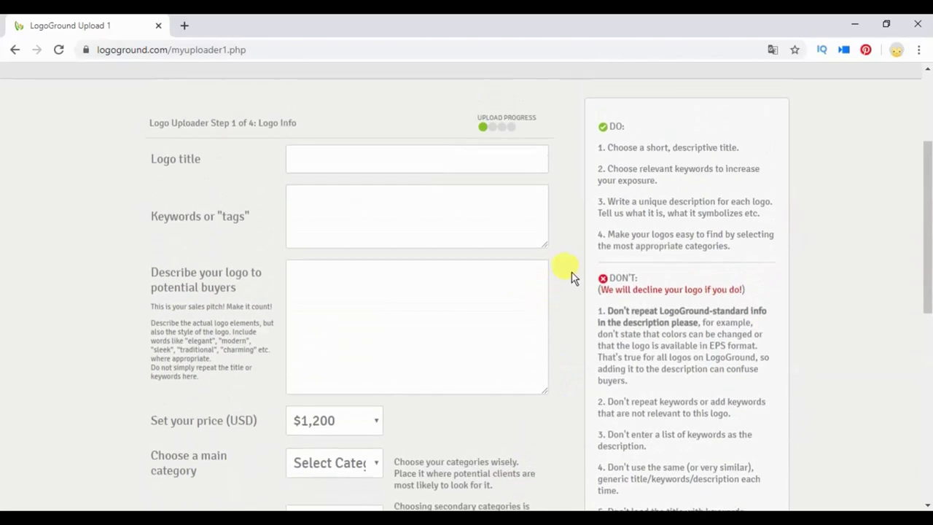
scroll(570, 285, up, 2)
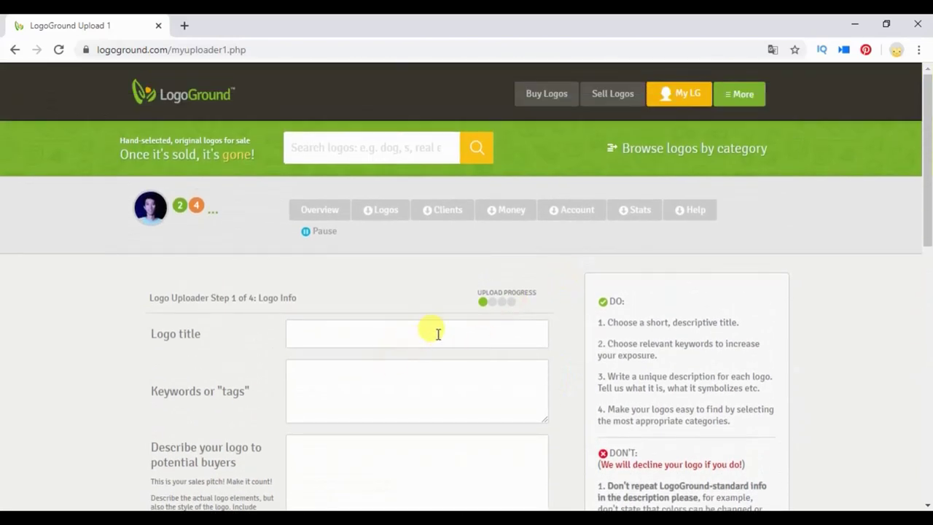
- Switch to CorelDRAW and fill the letter B dog logo with black
click(175, 510)
click(304, 282)
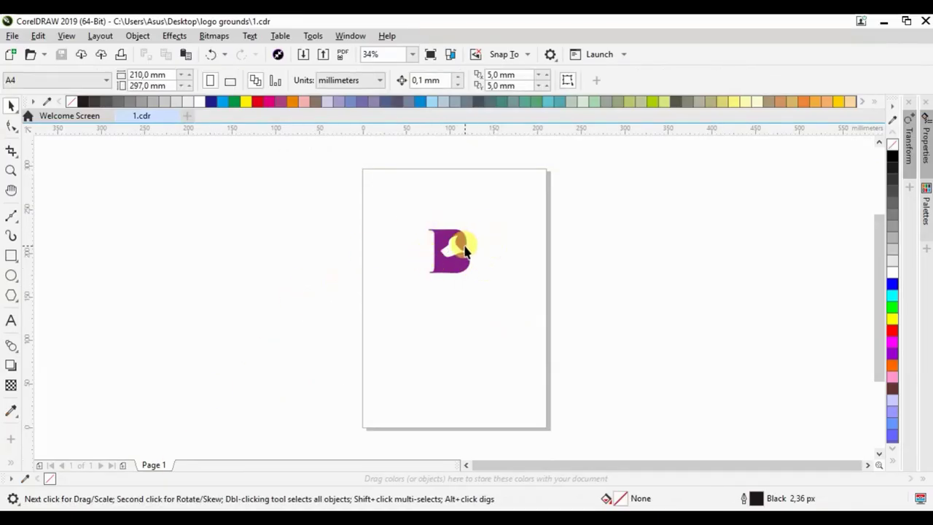
scroll(465, 250, up, 2)
drag(365, 181, 547, 371)
scroll(458, 282, up, 2)
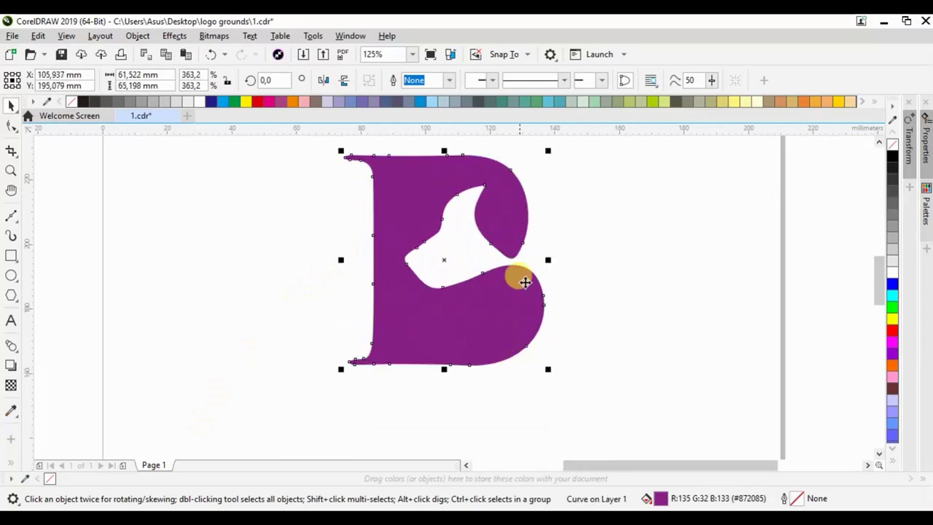
click(892, 157)
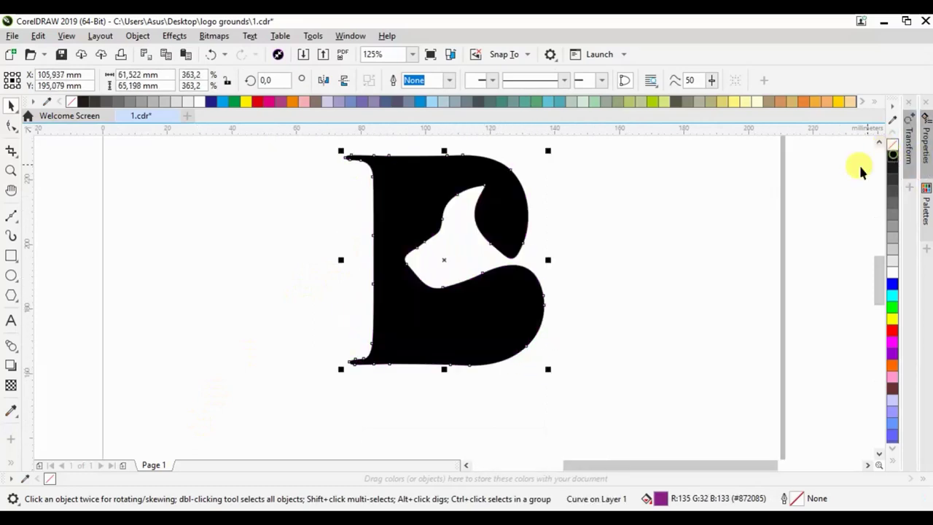
click(556, 259)
scroll(396, 267, down, 4)
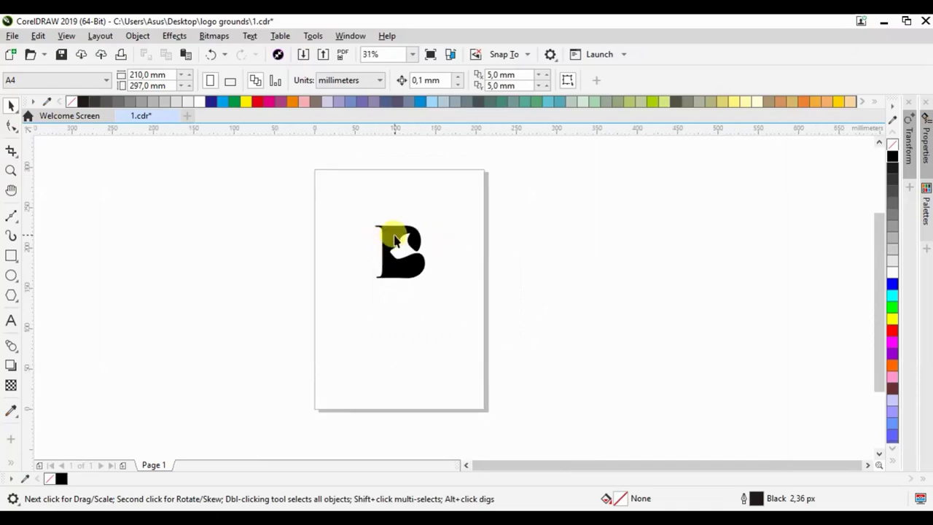
- Switch back to the browser's upload form, enter "B logo" as the logo title and place the text cursor before "logo"
click(246, 511)
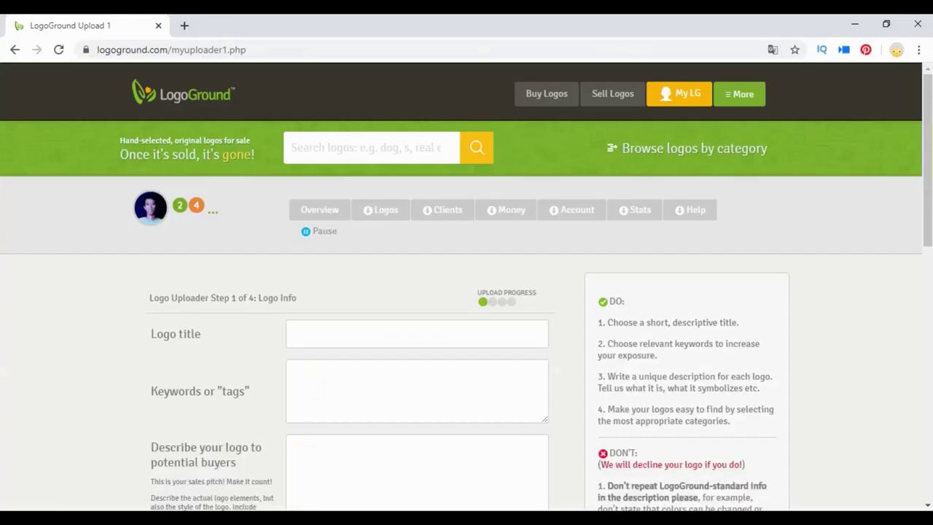
click(350, 329)
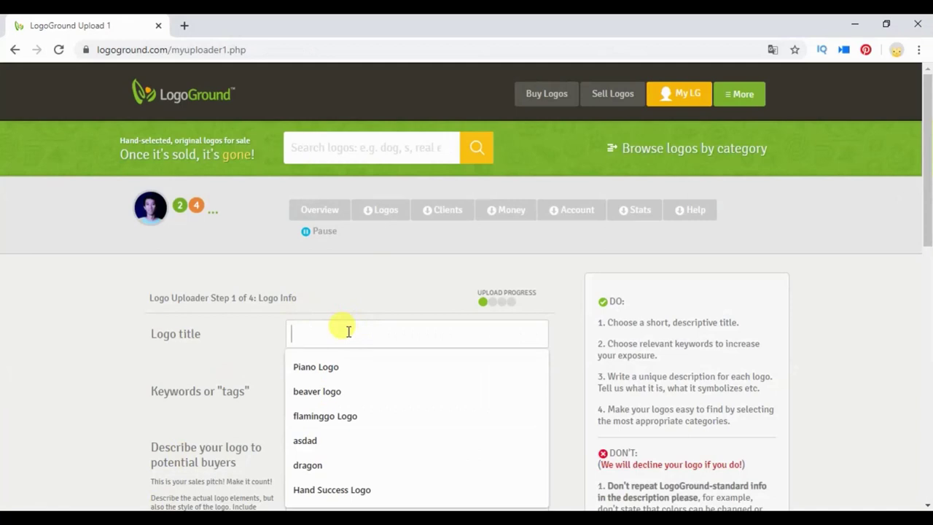
text(B)
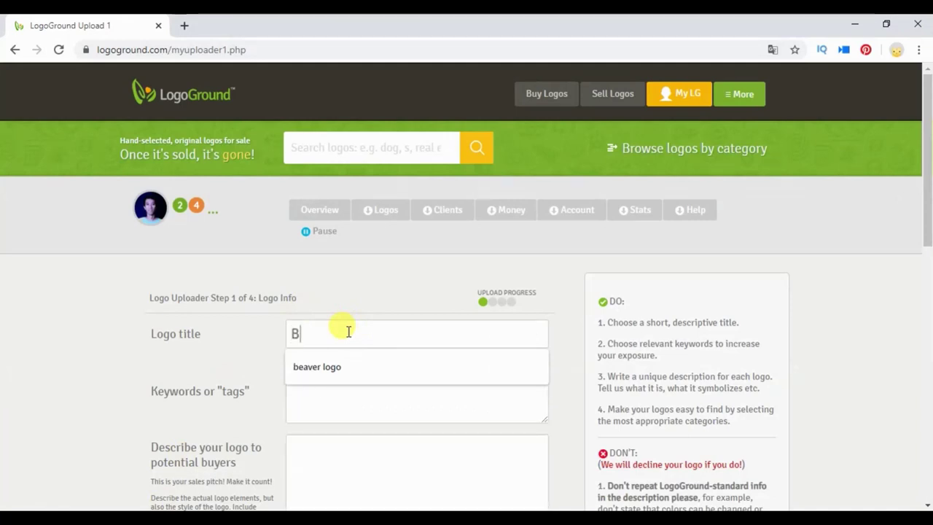
text( logo)
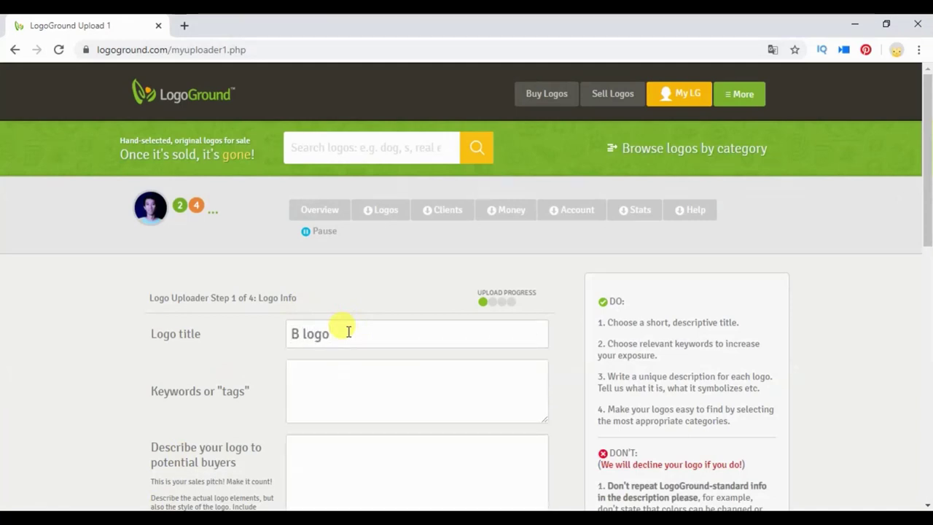
key(Left)
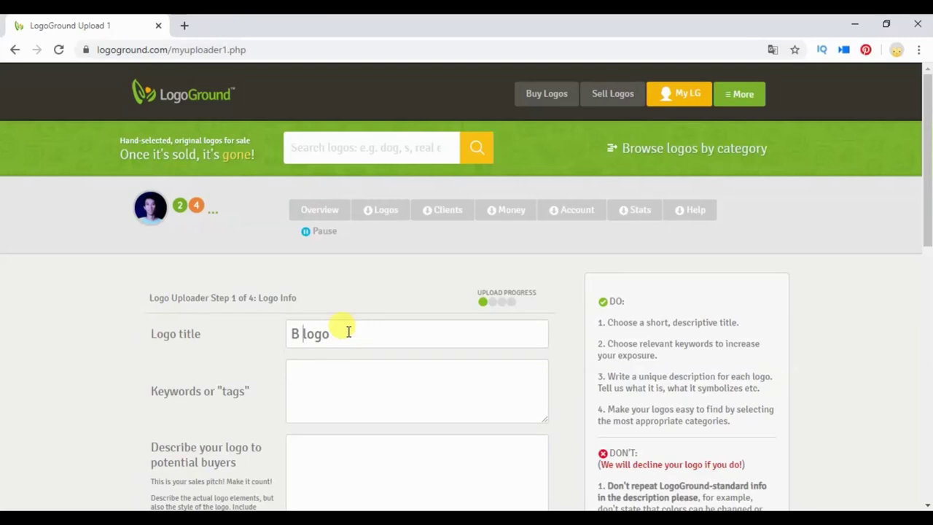
text(monogram)
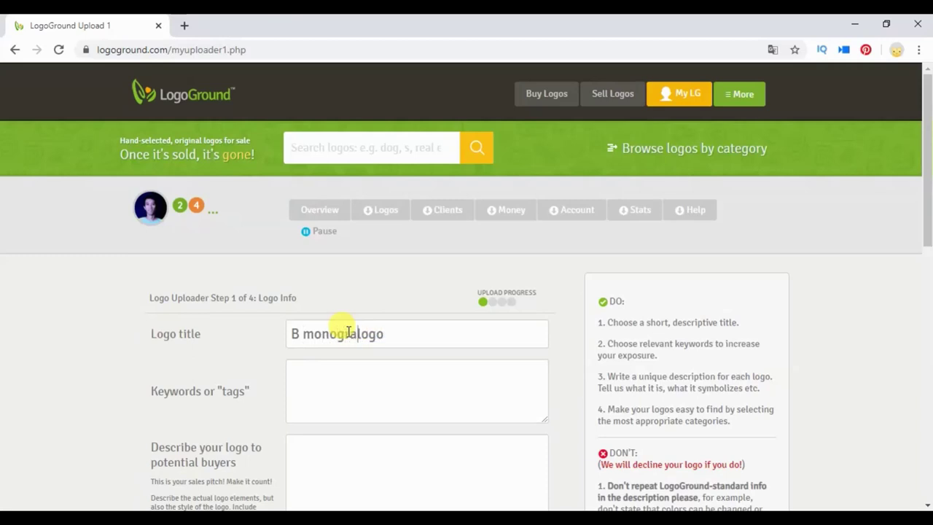
key(BackSpace)
key(BackSpace)
key(BackSpace)
key(BackSpace)
key(BackSpace)
key(BackSpace)
key(BackSpace)
key(BackSpace)
key(BackSpace)
key(BackSpace)
- Complete the logo title so that it reads "B Dog logo"
text(B Dog)
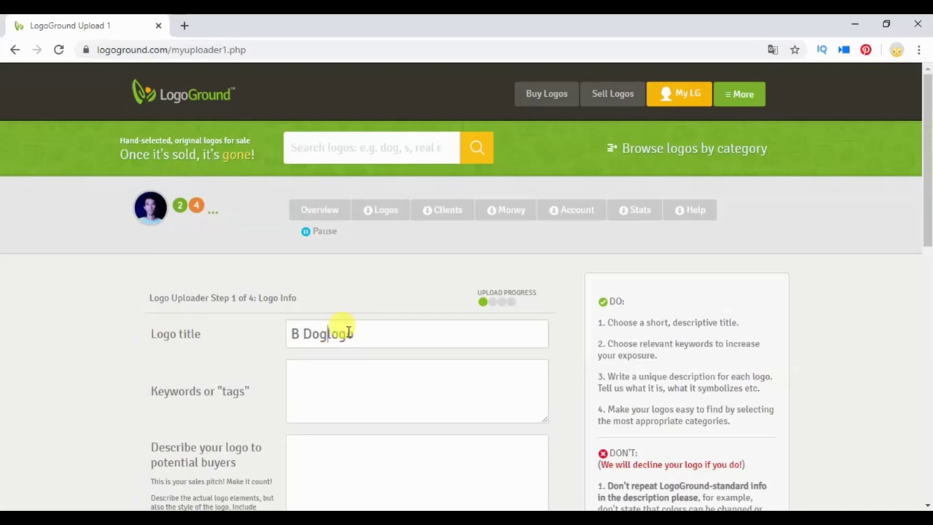
- Enter the keywords "Dog, Dogs, B, monogram, negative space, minimalis,modern" for the logo
click(387, 386)
scroll(387, 386, down, 1)
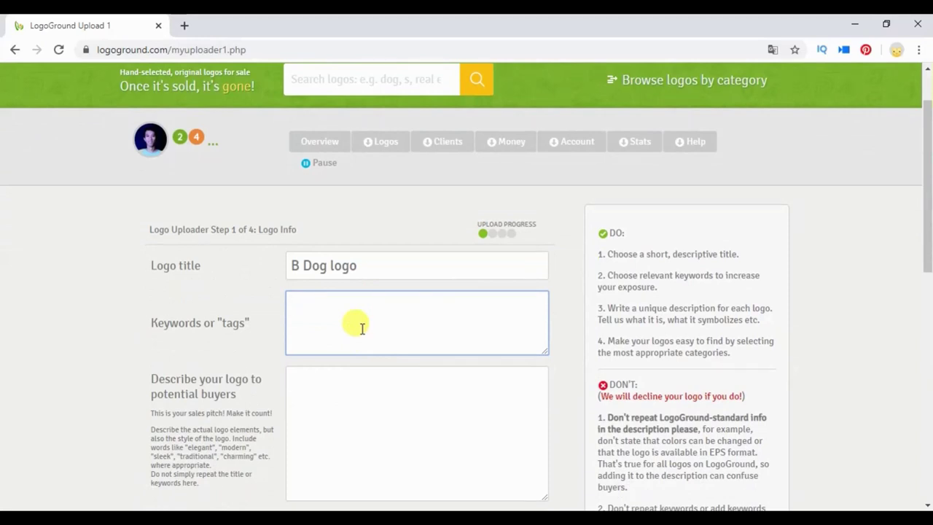
text(Dog, Dogs)
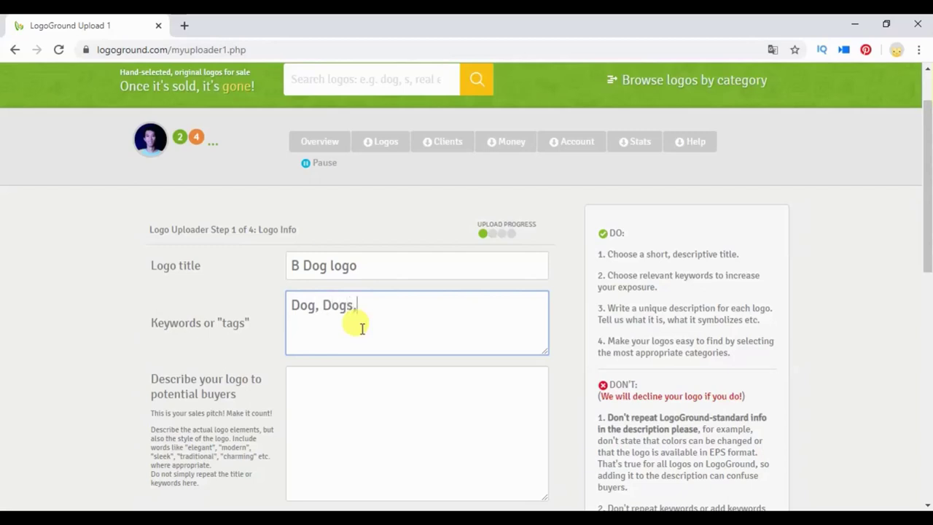
text(, )
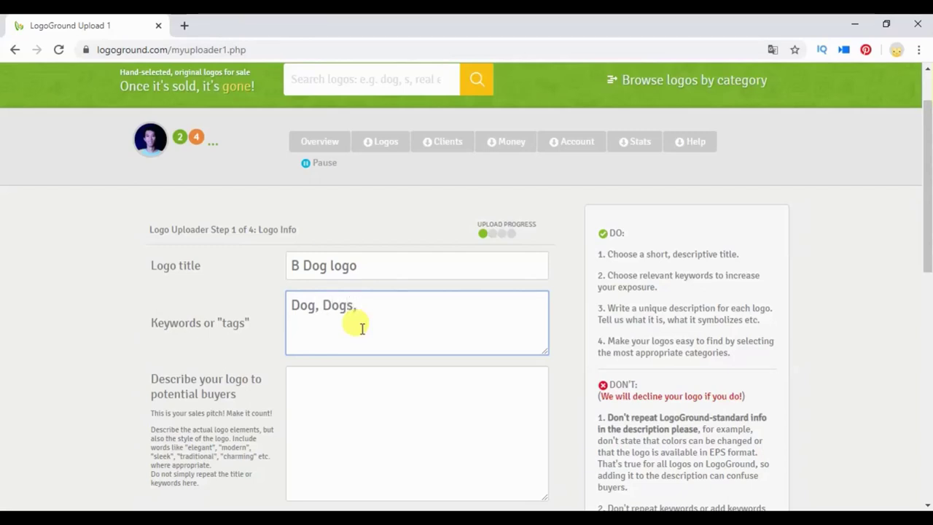
text(B)
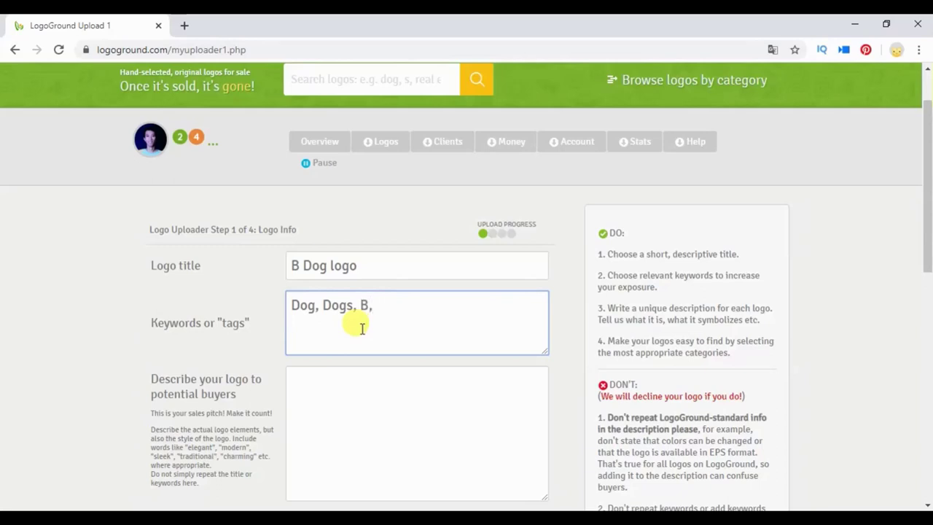
text(, monogram,)
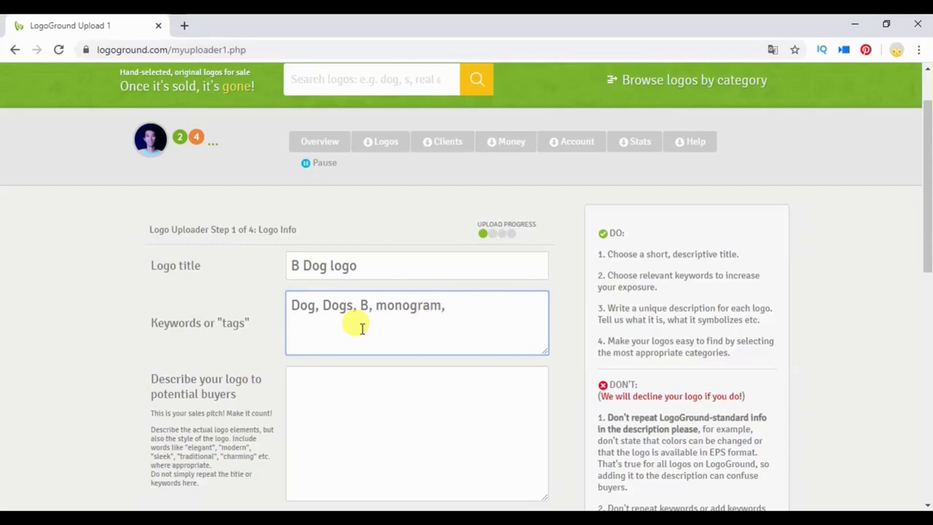
text( negative space,)
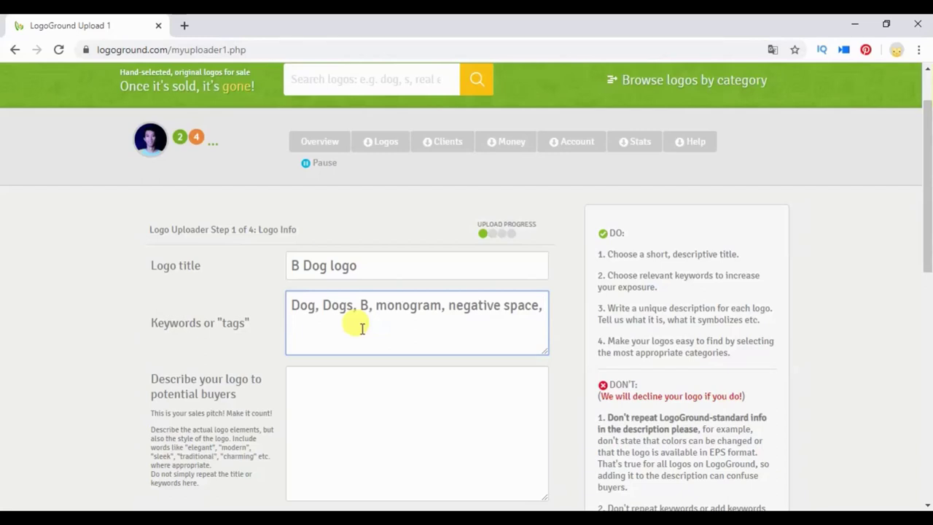
text( minimalis,modern)
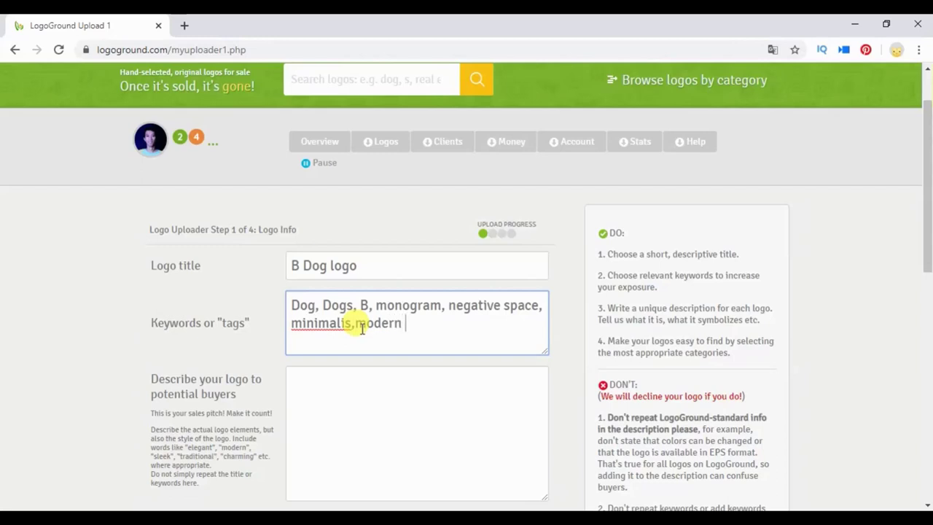
key(BackSpace)
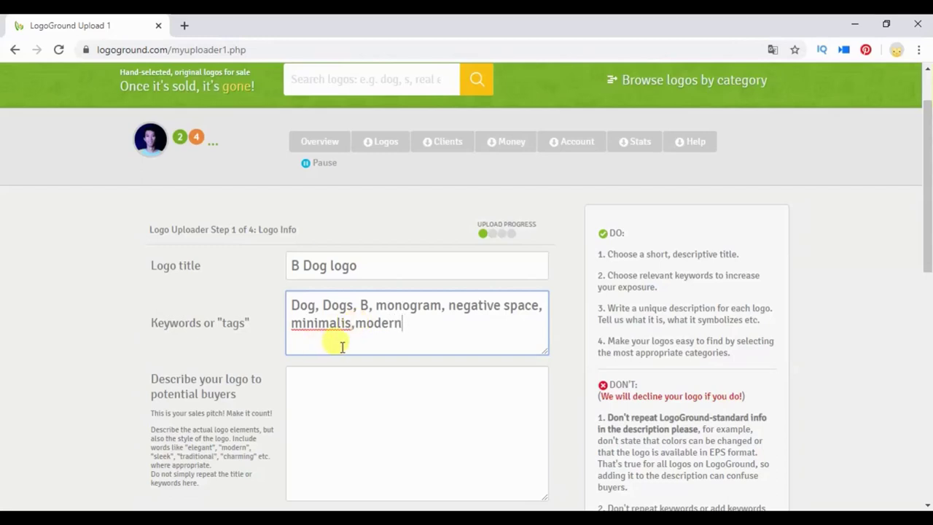
scroll(351, 358, down, 1)
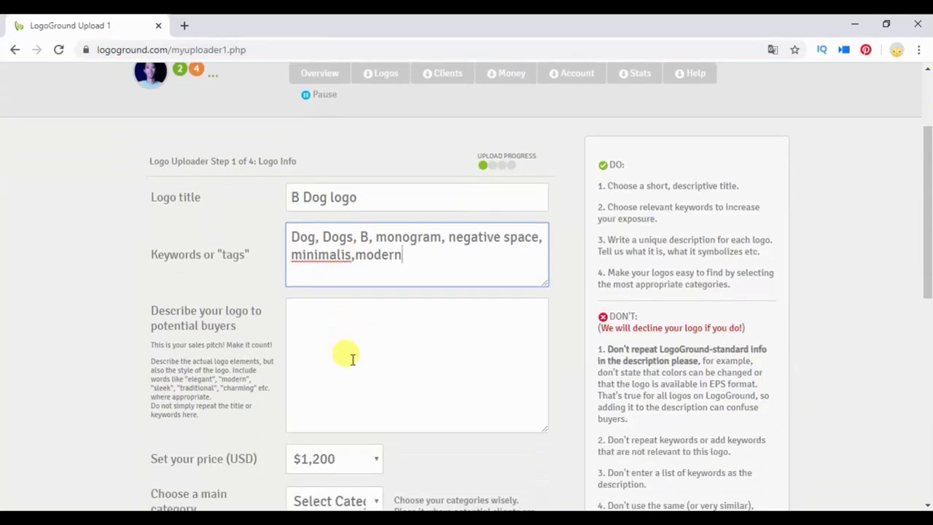
- Start the logo's description for buyers with "This logo create from B letter with dog in negative space"
click(353, 322)
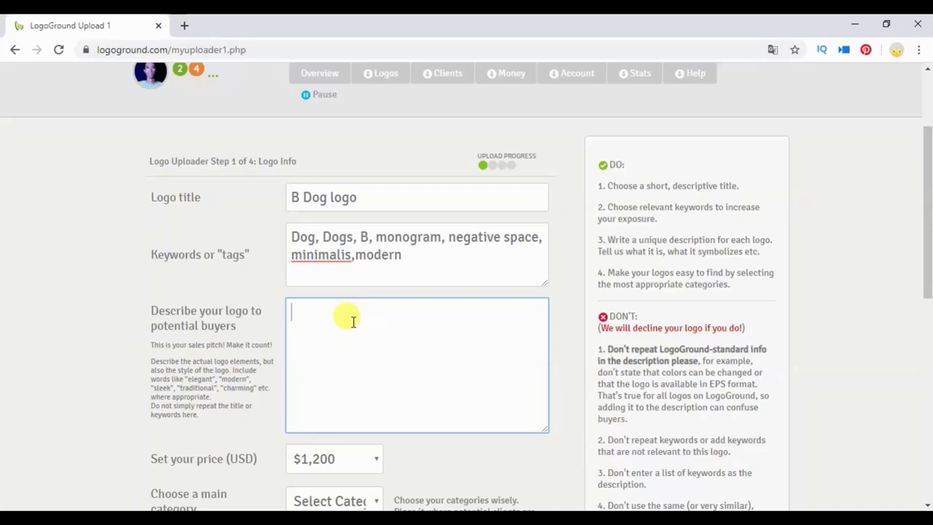
text(Thu)
text(s log)
text(o )
text(create)
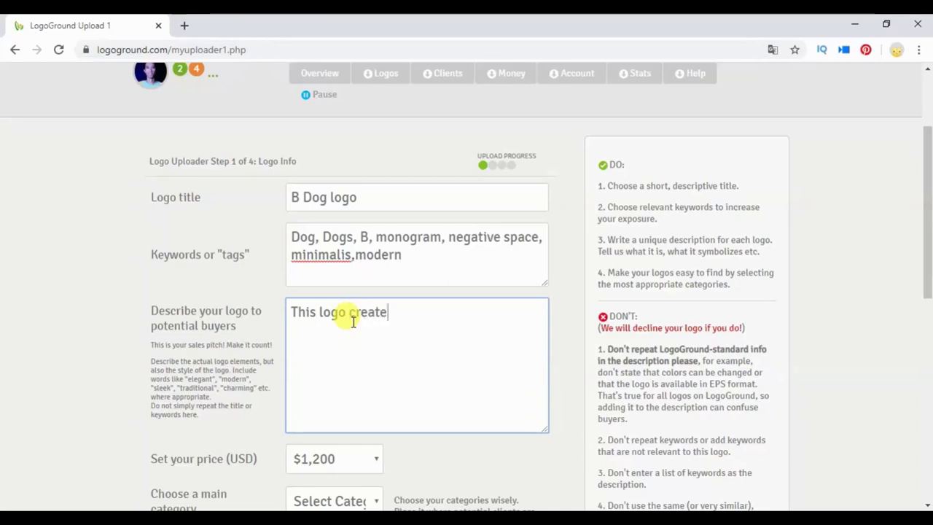
text( dari)
key(BackSpace)
key(BackSpace)
key(BackSpace)
key(BackSpace)
key(BackSpace)
text(from B )
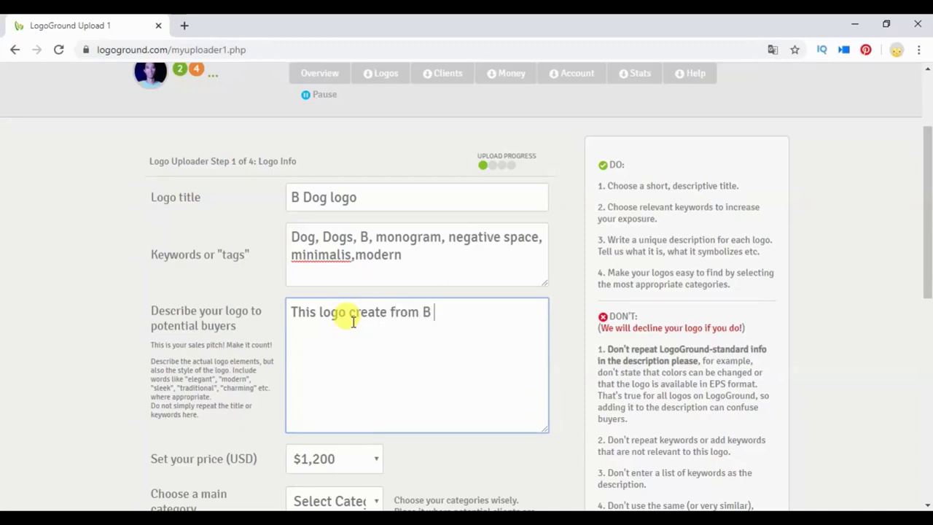
text(letter with )
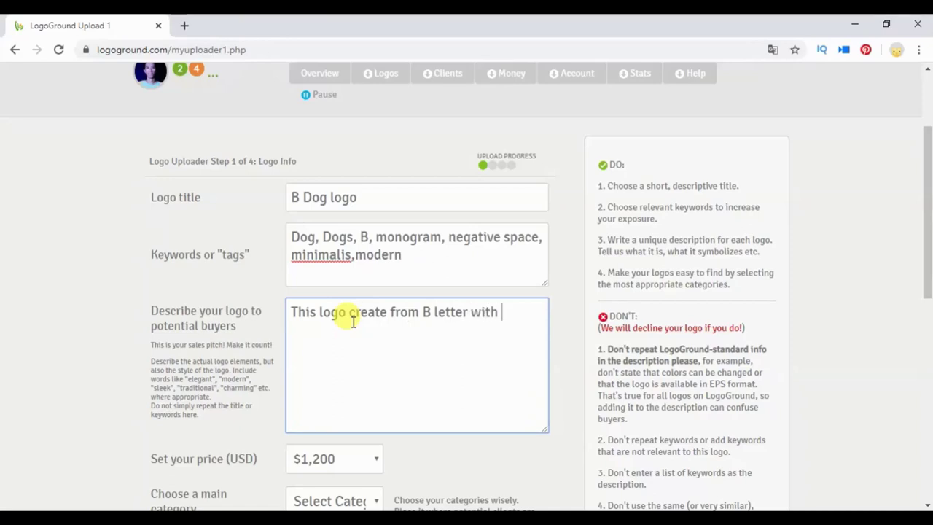
text(dog in neg)
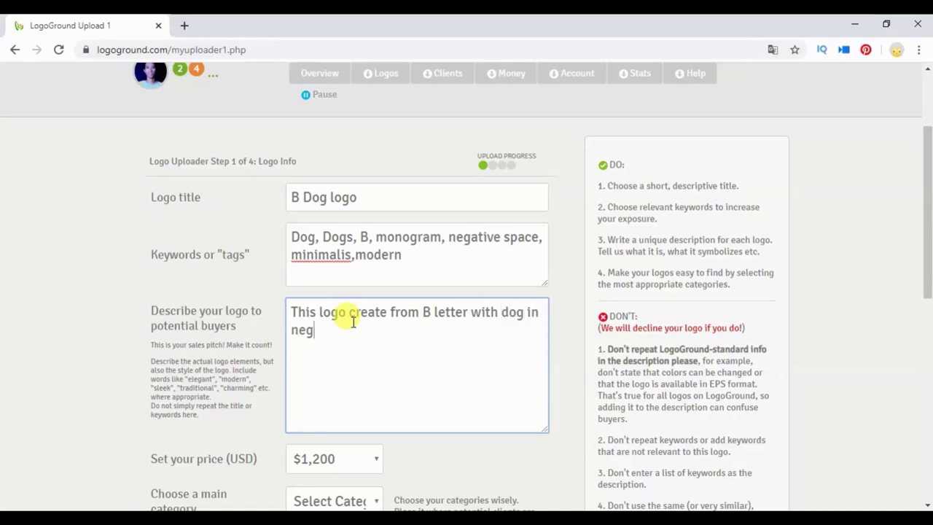
text(ative spa)
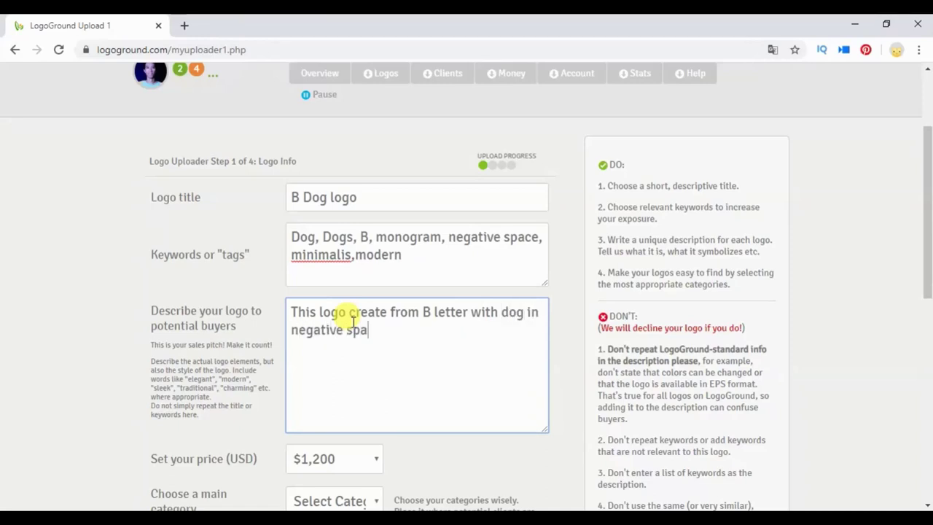
- Complete the logo description with ", good for pets company, or animal related to dog."
text(ce, good for pet)
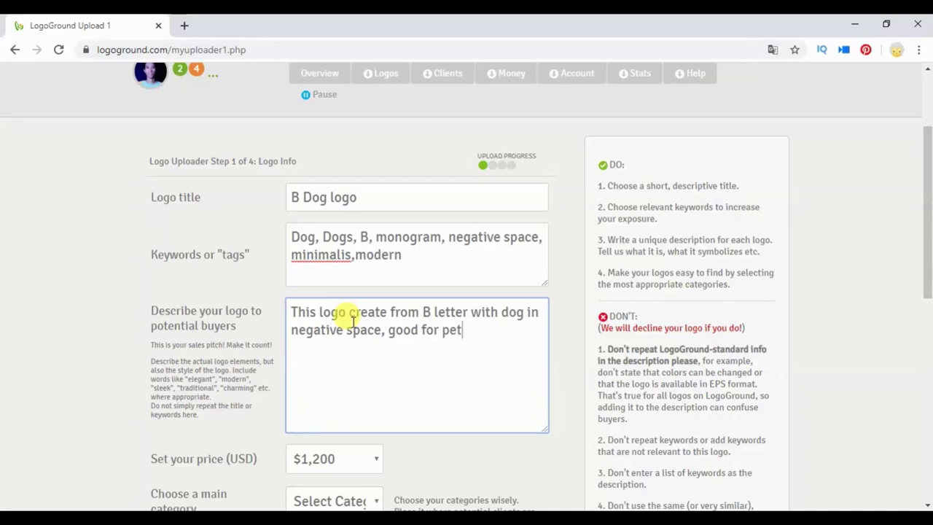
text(s company)
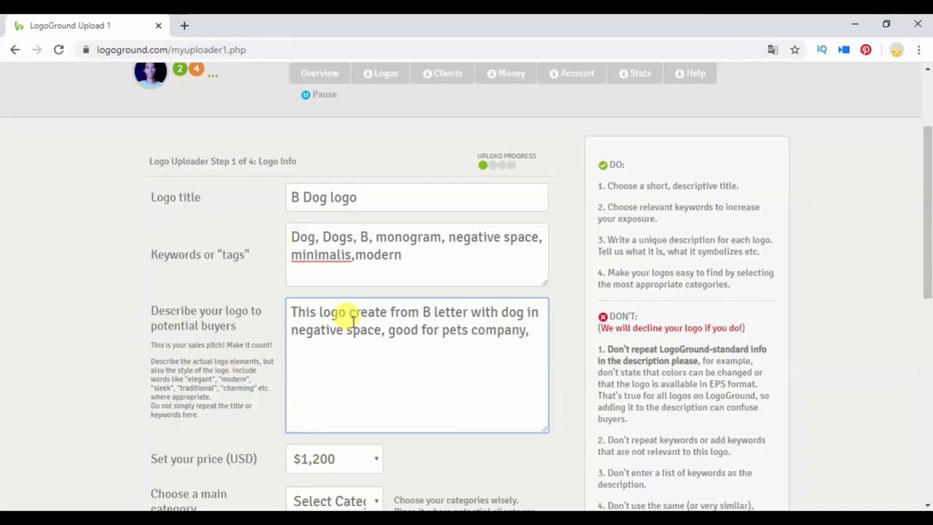
text(, or animal rel)
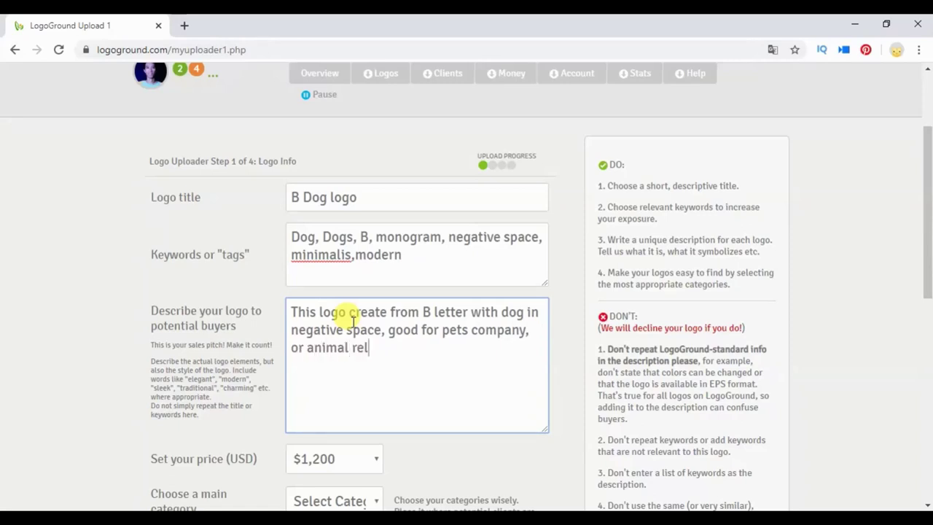
text(ated to dog)
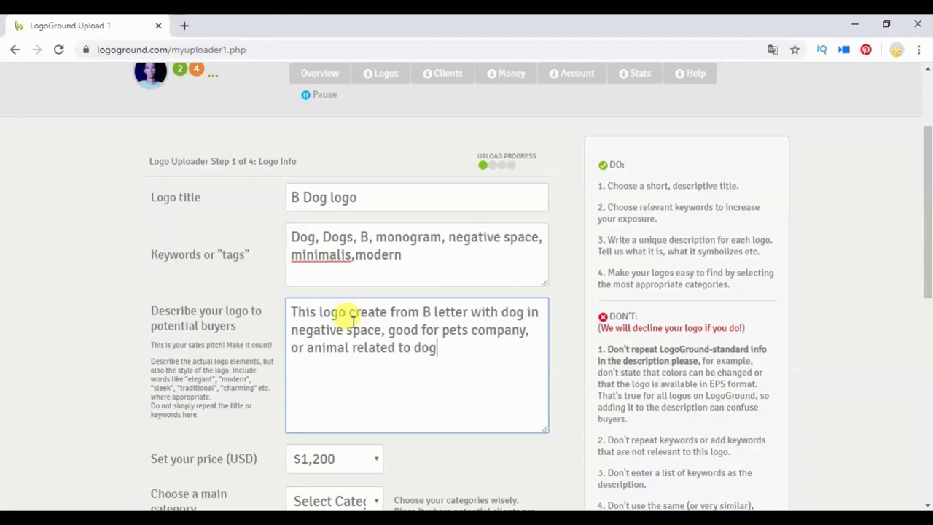
text(.)
- Append ",pets,pet," to the logo's keywords and set its price to $250
click(422, 255)
text(,pets,pet)
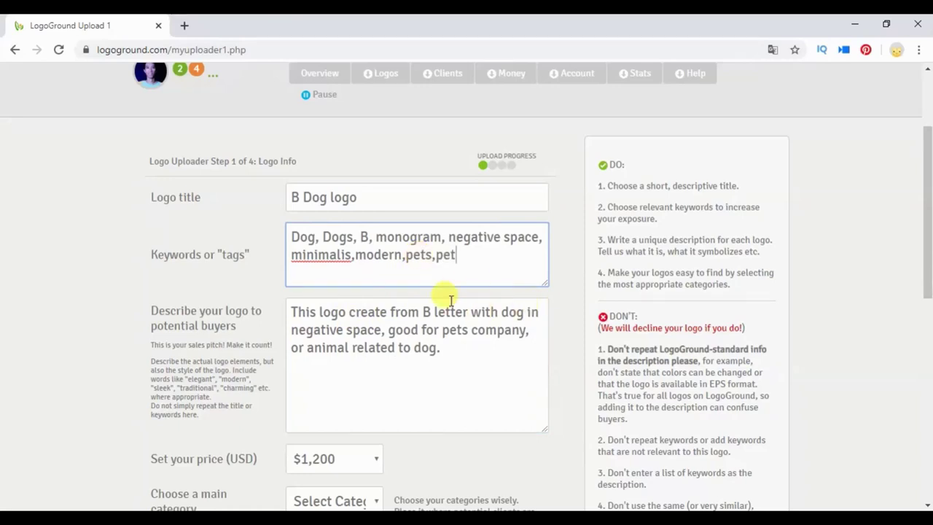
scroll(449, 277, down, 2)
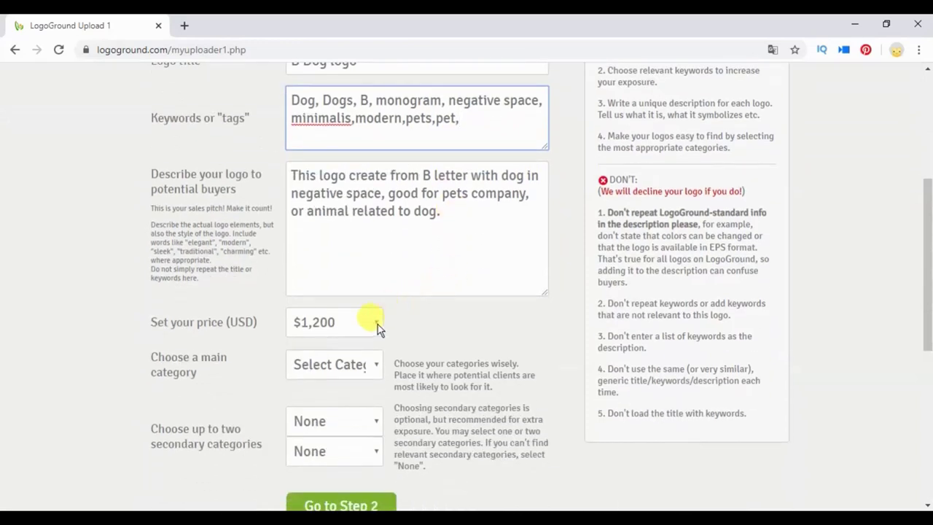
click(376, 323)
scroll(372, 108, down, 1)
scroll(372, 115, up, 2)
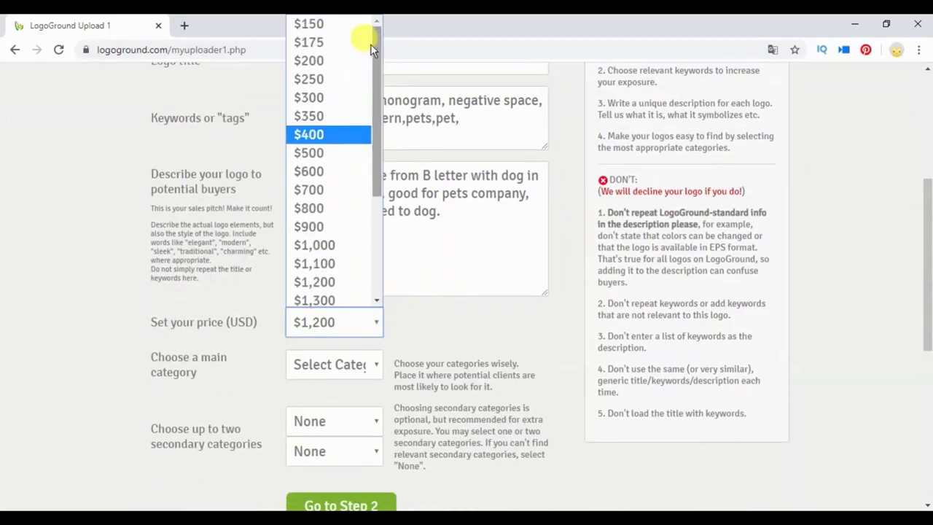
click(330, 79)
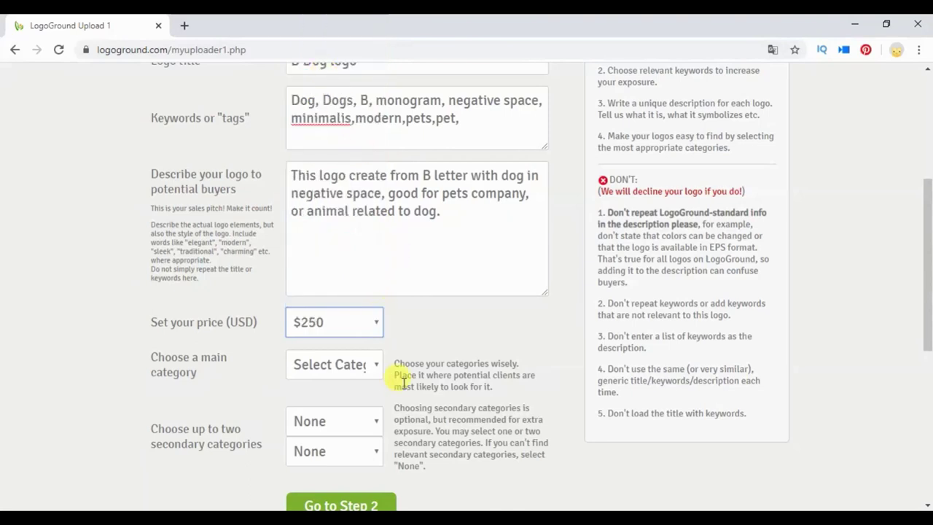
- Set the main category to Animals - Pets and the first secondary category to Animals - General
click(365, 365)
scroll(386, 255, down, 1)
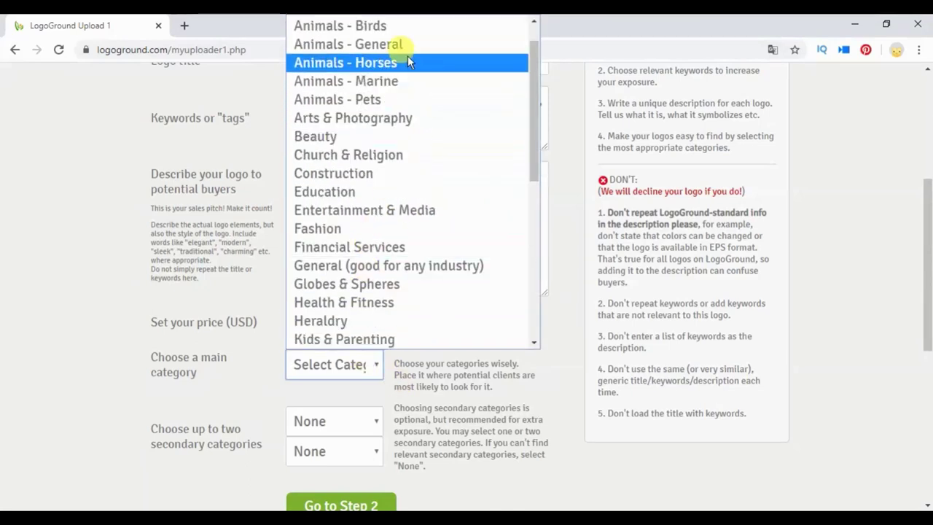
click(405, 97)
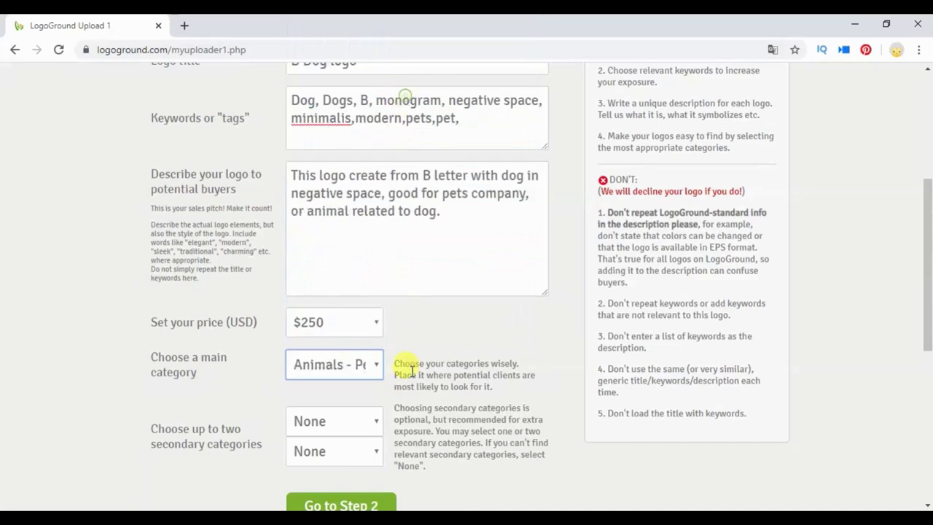
click(367, 419)
scroll(401, 171, down, 1)
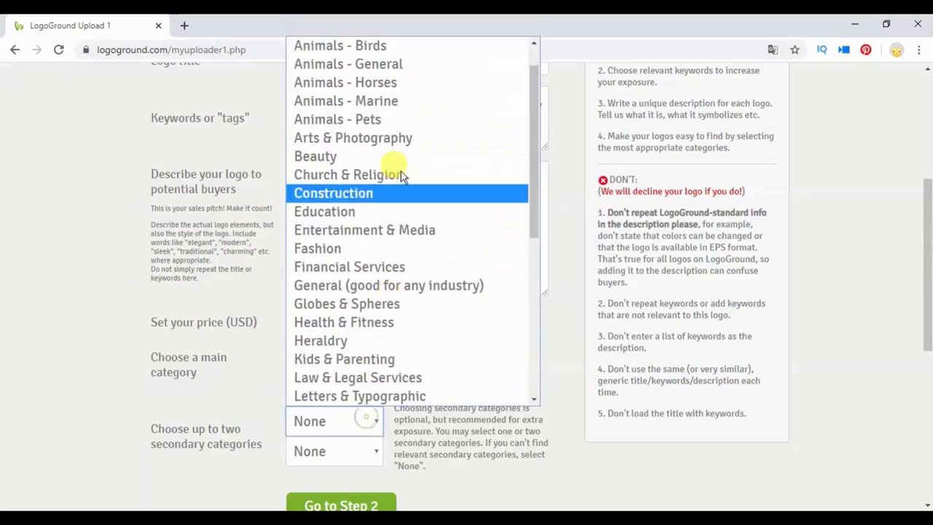
click(396, 66)
- Set the second secondary category to General (good for any industry) and continue to Step 2 of the upload
click(361, 451)
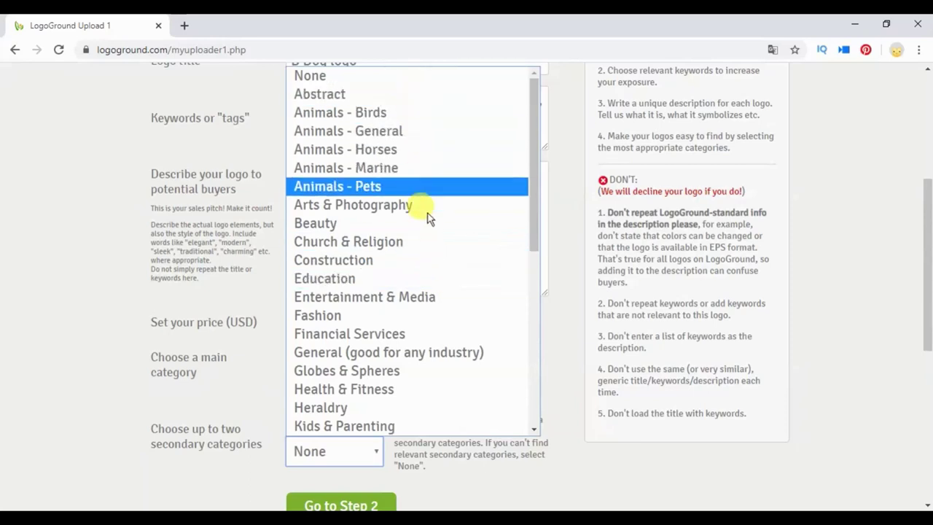
scroll(402, 271, down, 5)
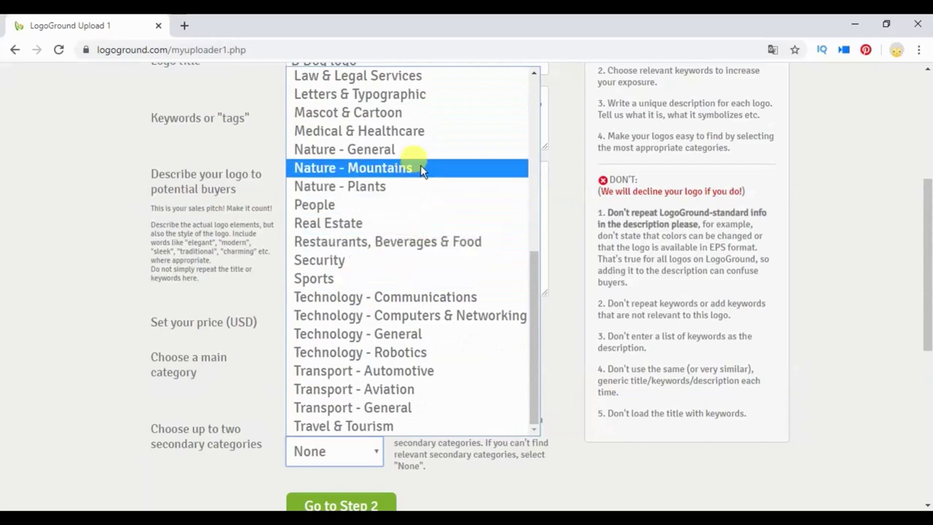
scroll(422, 211, up, 5)
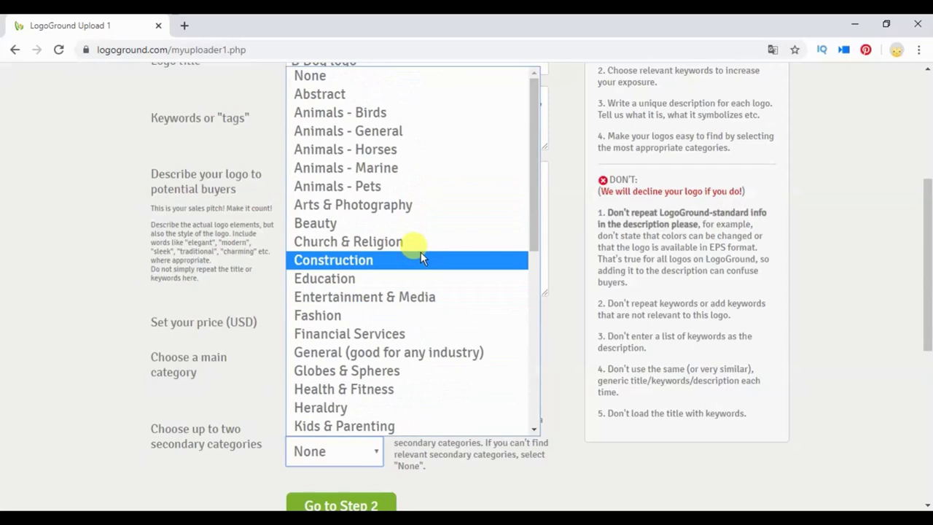
scroll(421, 255, down, 5)
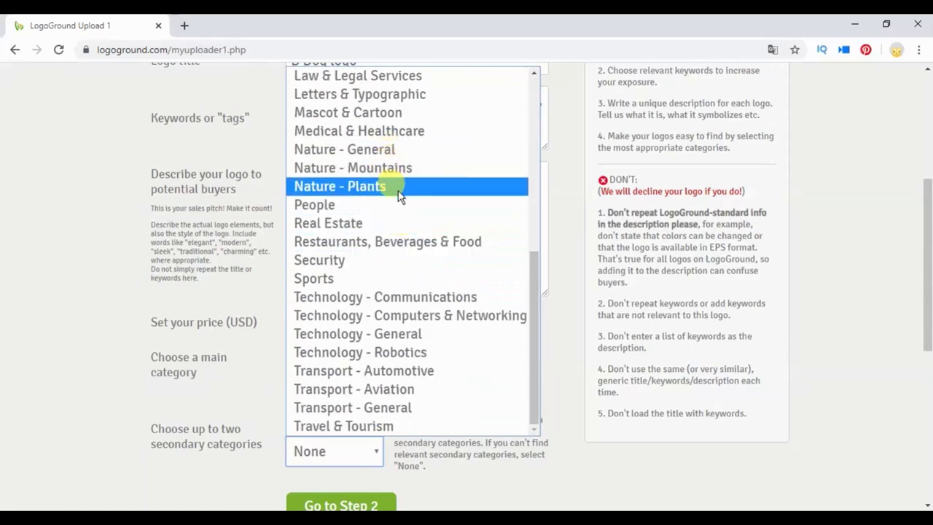
scroll(397, 186, up, 3)
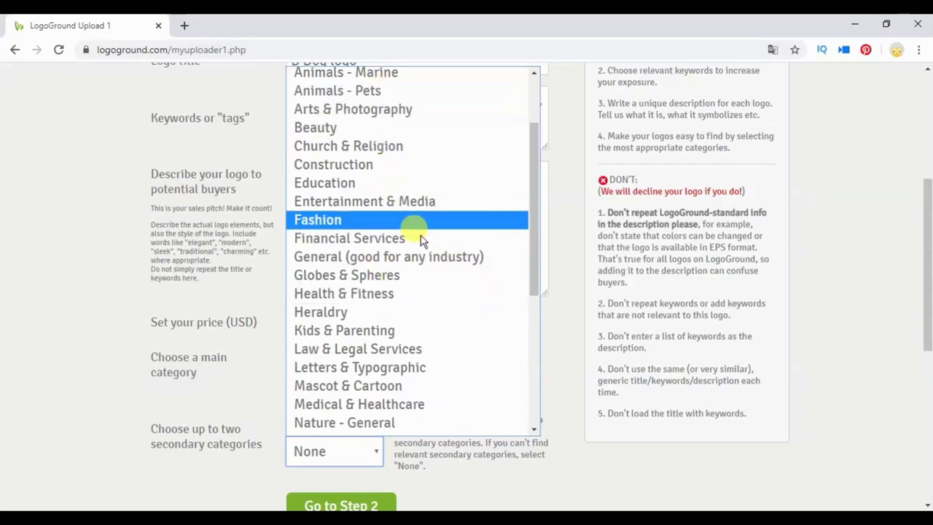
click(435, 262)
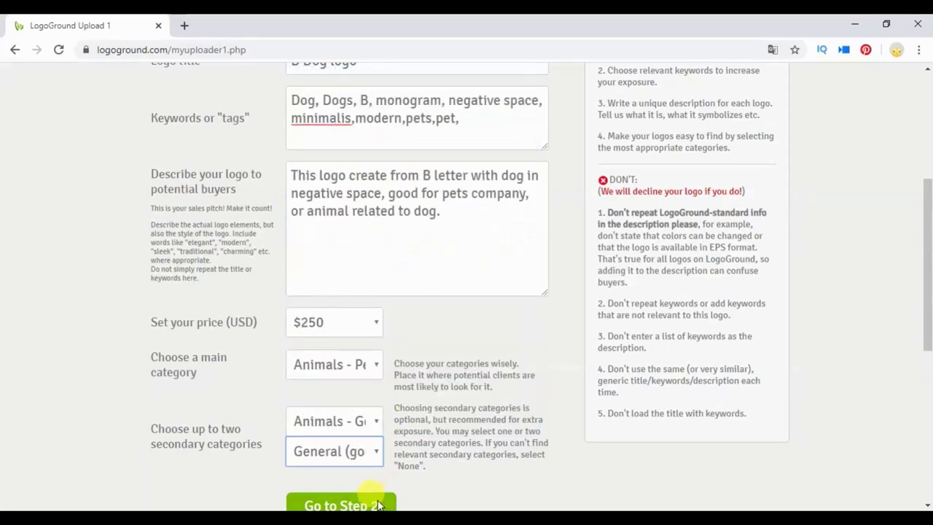
scroll(361, 438, down, 2)
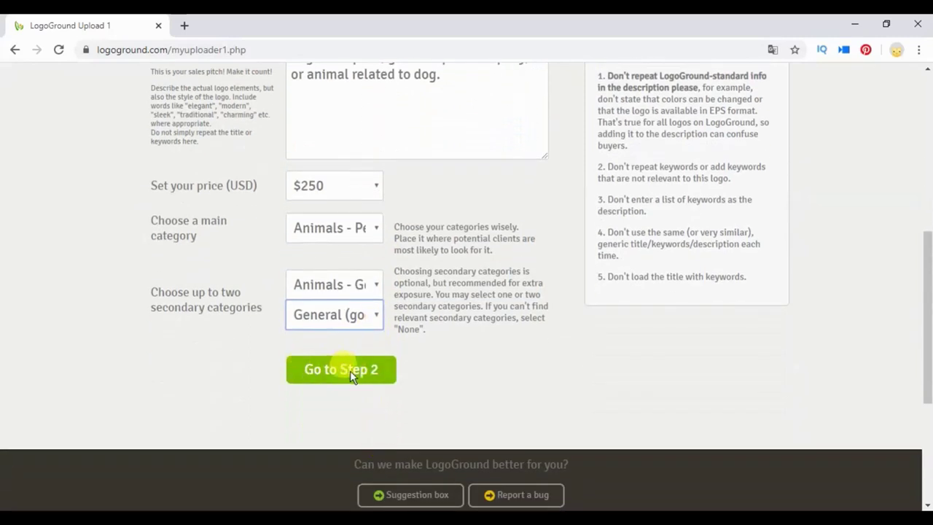
click(349, 370)
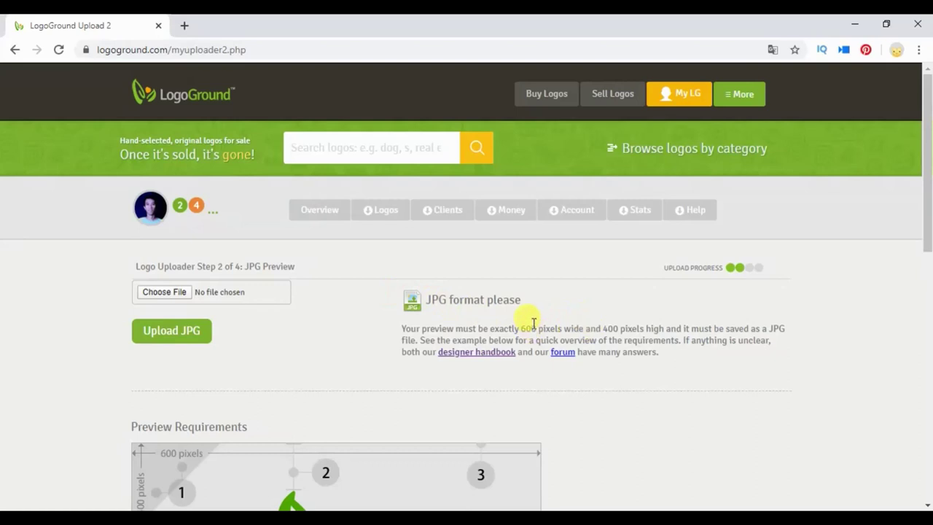
- Review the JPG preview requirements, then switch to CorelDRAW and draw a rectangle about 246 by 140 mm around the letter B dog logo
scroll(489, 316, down, 4)
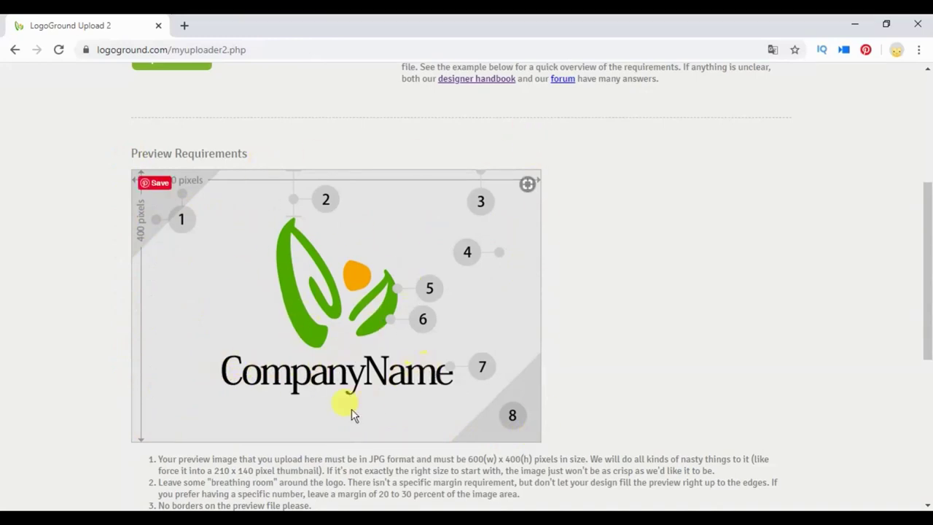
scroll(336, 396, down, 1)
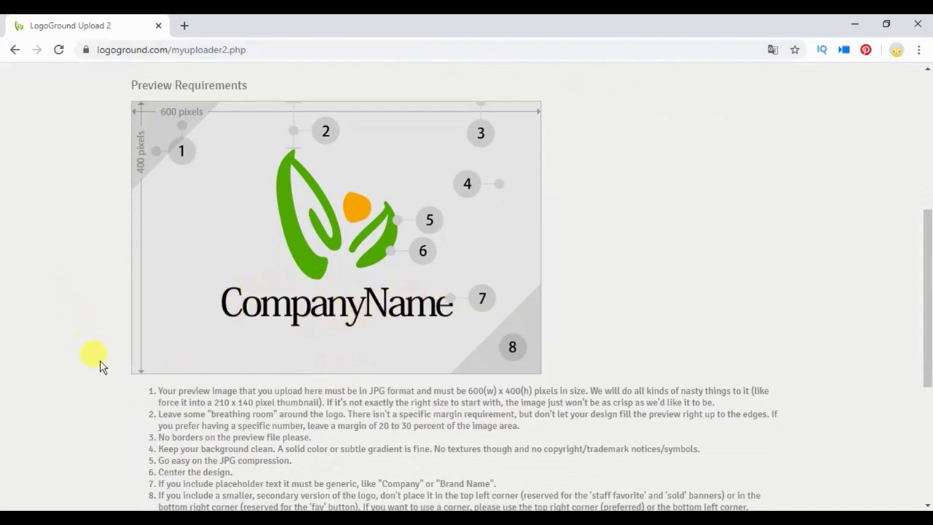
scroll(111, 399, up, 3)
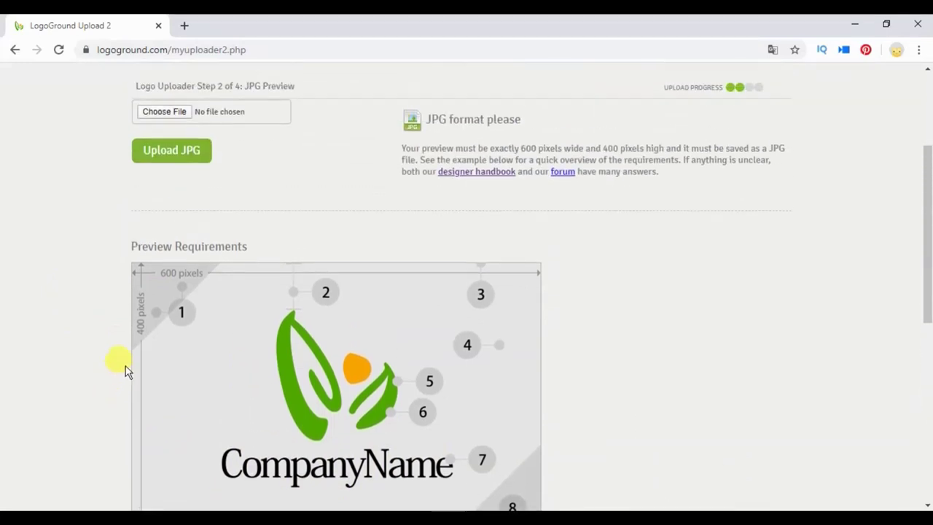
scroll(360, 323, down, 2)
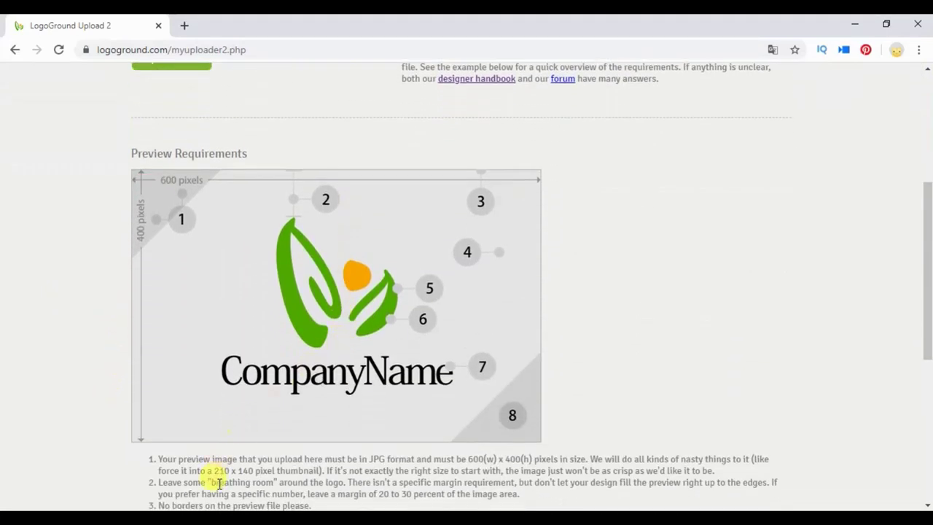
click(185, 463)
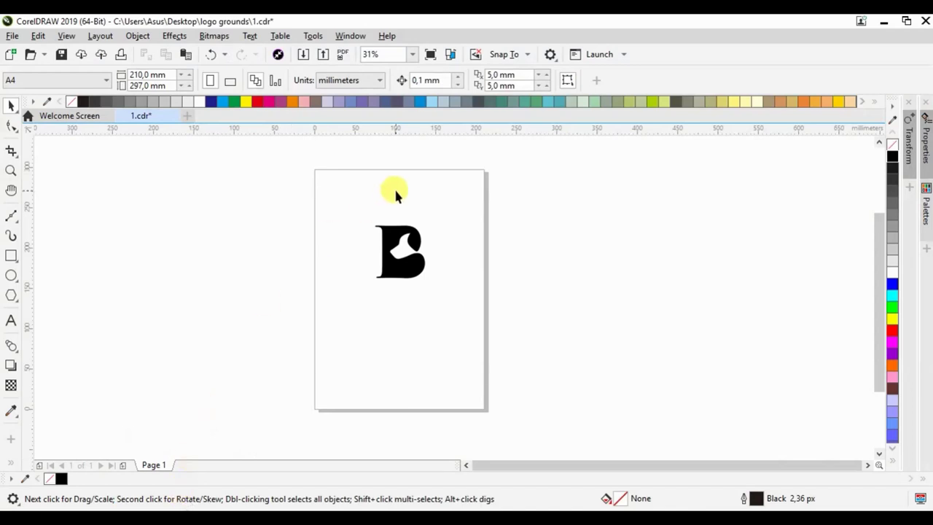
drag(461, 288, 462, 289)
click(412, 288)
click(11, 255)
drag(318, 201, 517, 314)
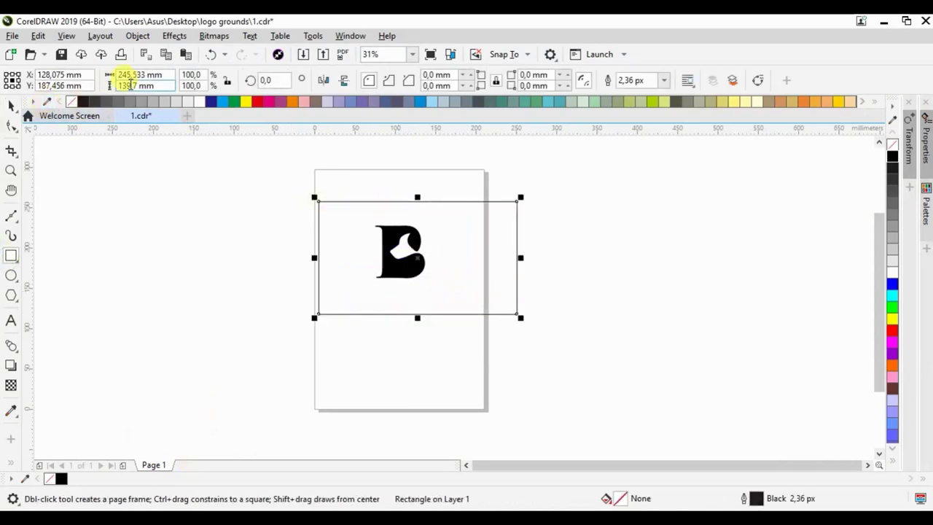
- Deselect the rectangle and change the document's units to pixels
key(space)
click(350, 141)
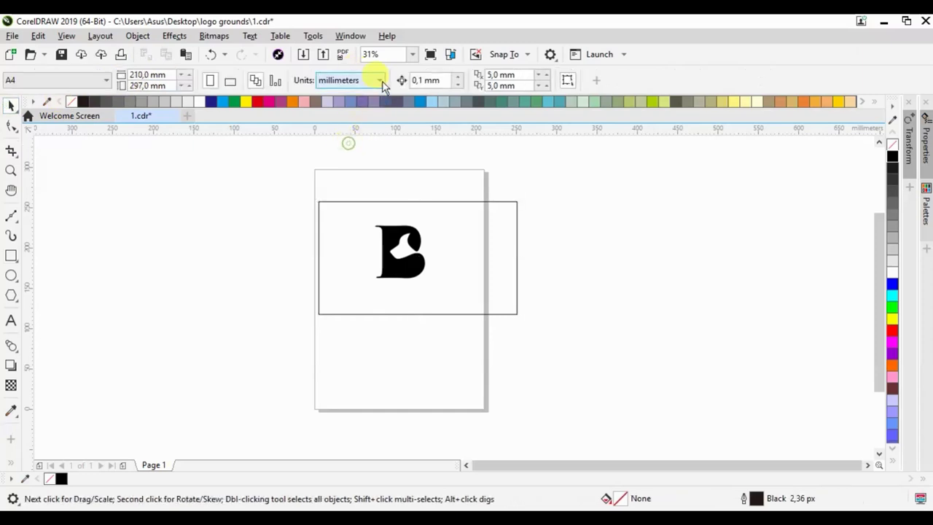
click(371, 78)
click(348, 151)
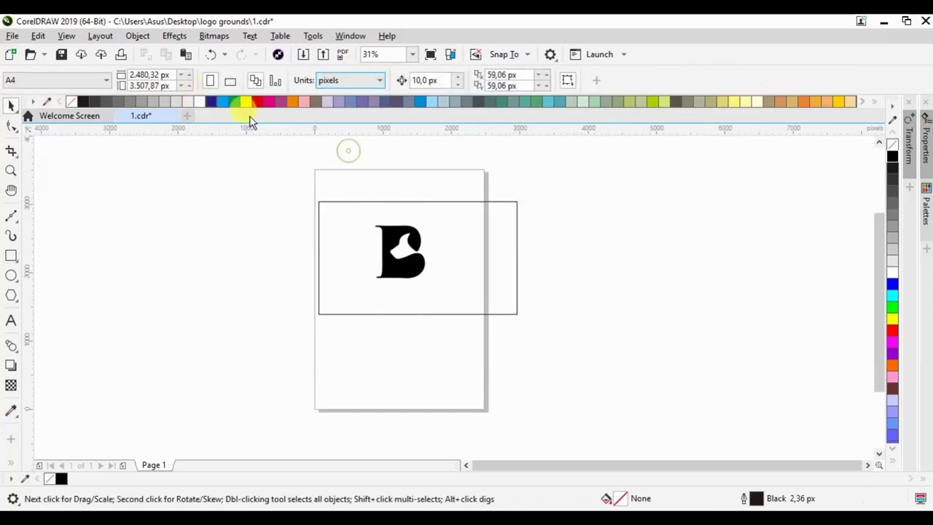
- Resize the rectangle around the logo to 600 px wide and 400 px high
click(415, 202)
click(135, 75)
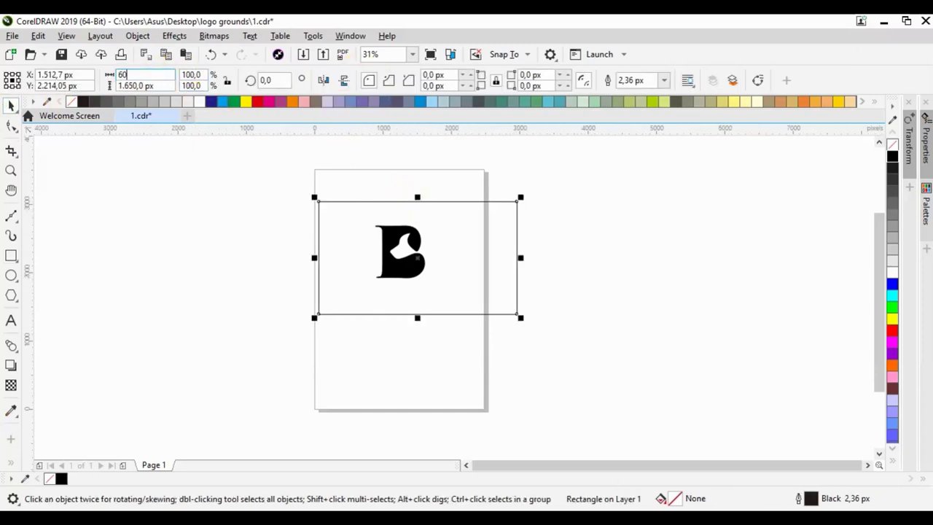
key(Tab)
text(400)
key(Return)
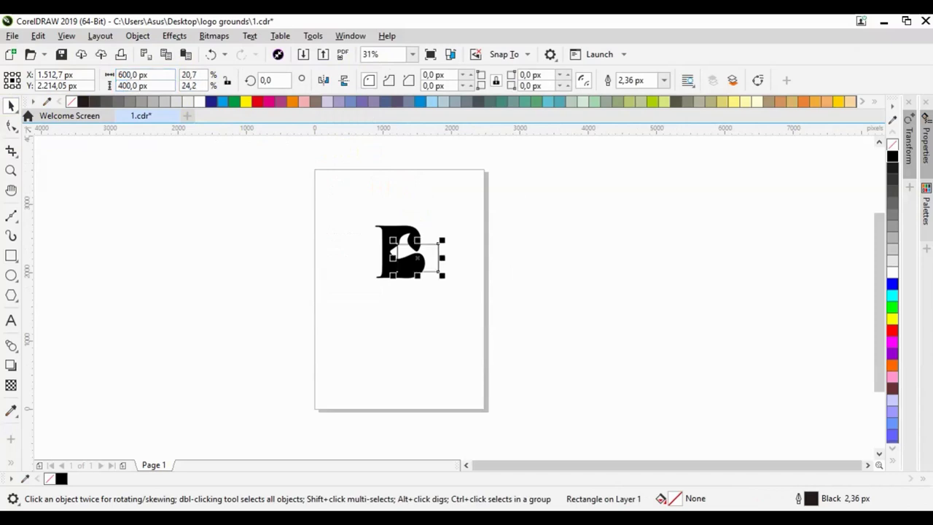
- Scale the letter B dog logo to about 139 by 148 px and place it in the upper middle of the rectangle
click(379, 248)
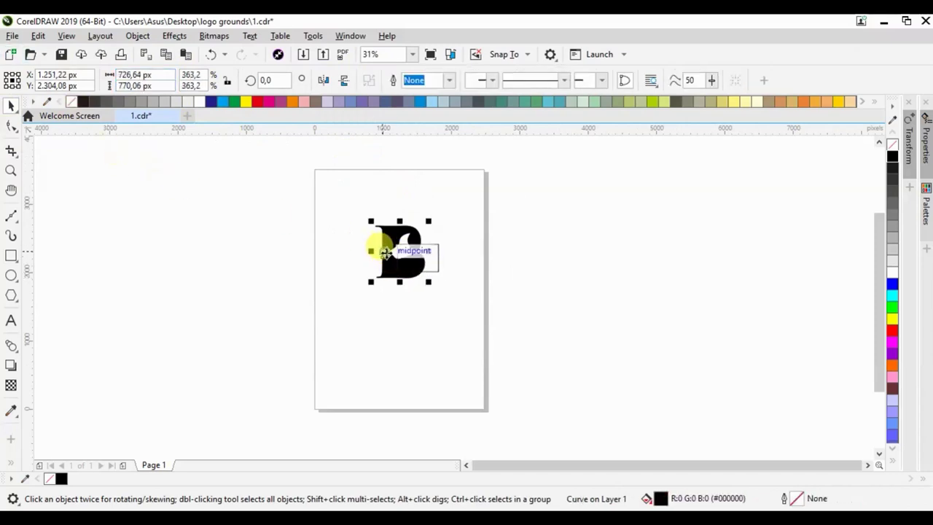
scroll(386, 255, up, 3)
drag(327, 353, 505, 268)
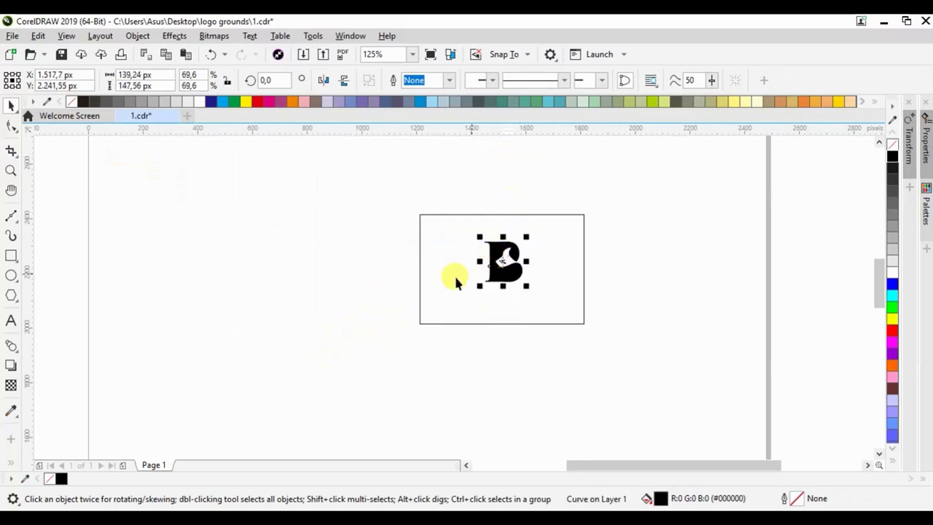
- Add artistic text reading Brand in the empty area beside the rectangle
key(F8)
click(287, 312)
text(Bra)
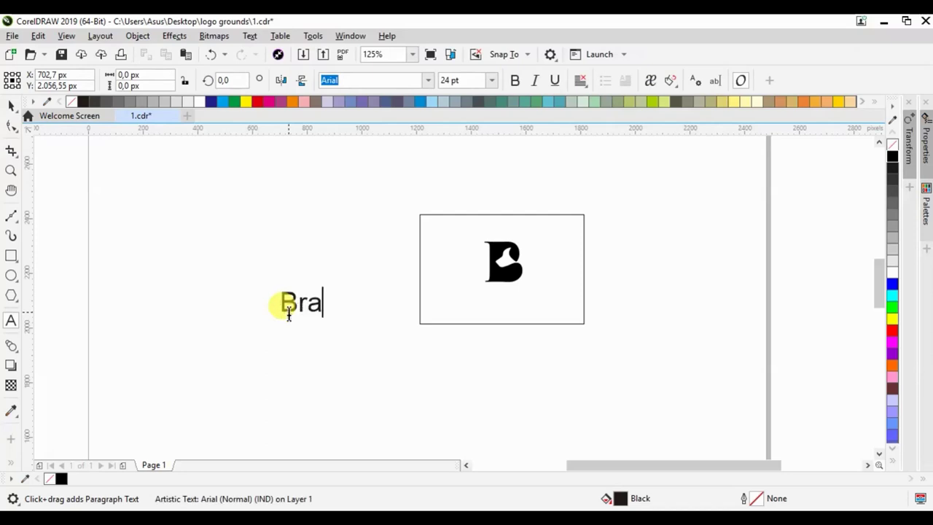
text(ndNam)
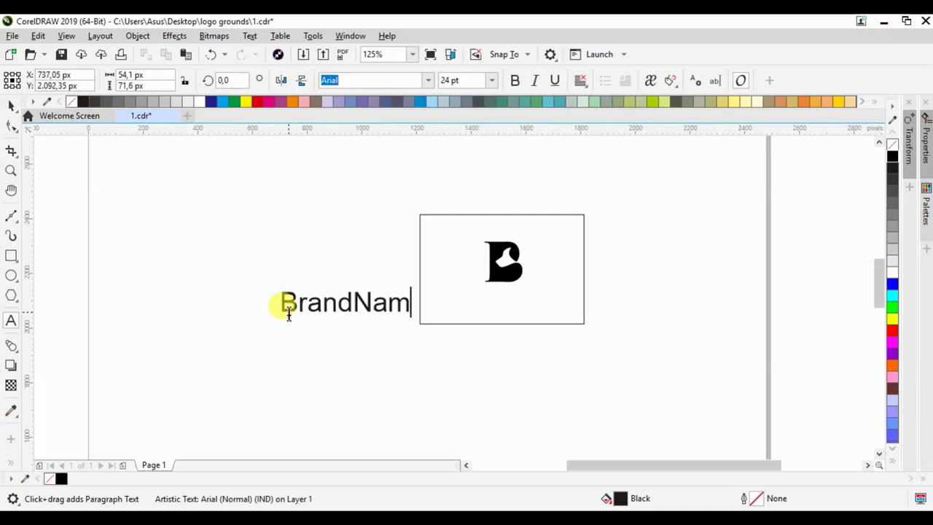
text(e)
drag(356, 301, 467, 304)
key(BackSpace)
click(11, 105)
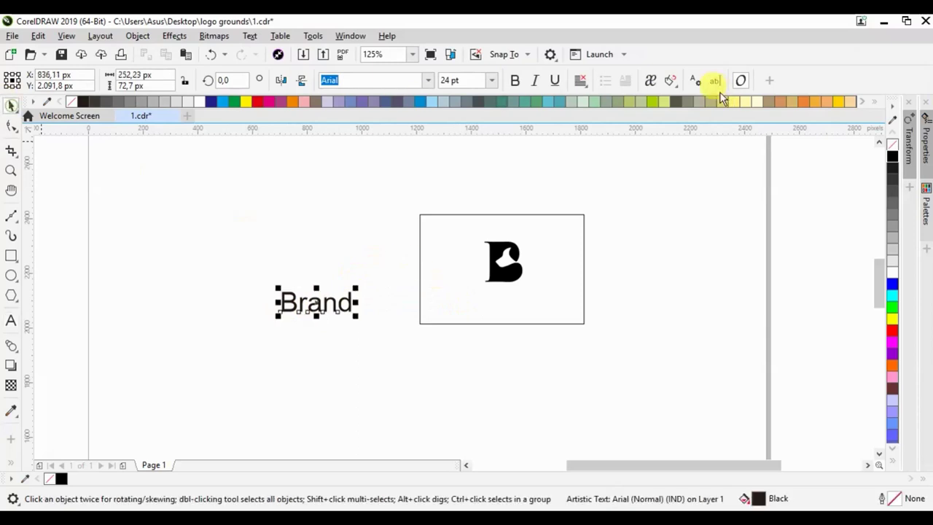
- Set the Brand text's font to HelveticaNeueLT W1G 95 Blk and scale it to about 261 px wide beneath the logo
click(515, 80)
click(428, 80)
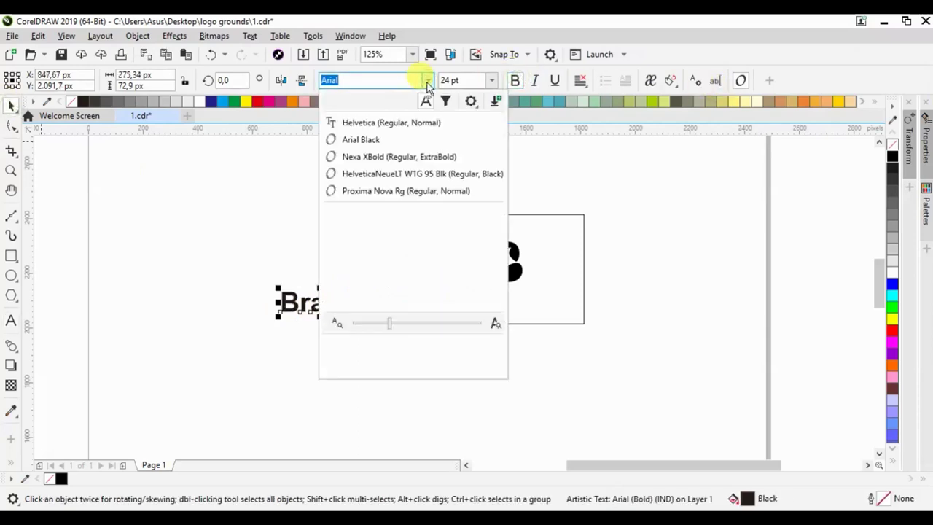
click(421, 175)
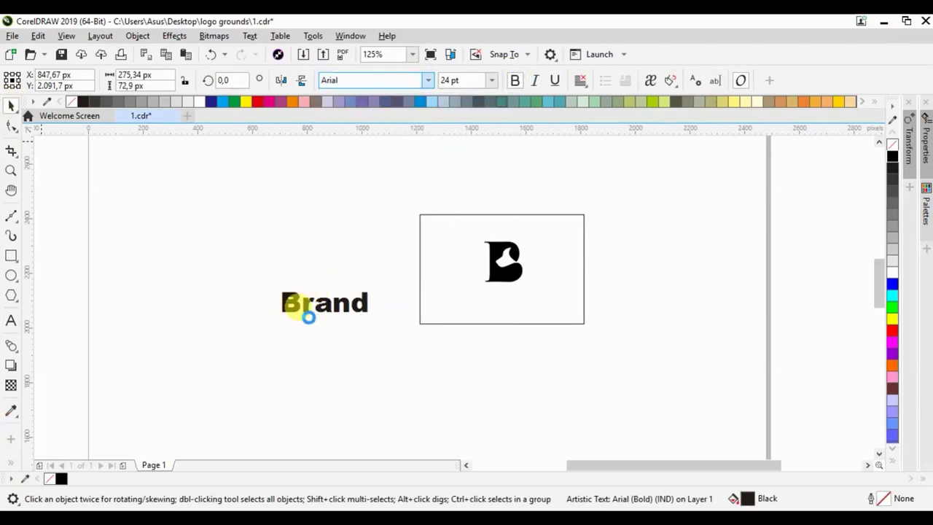
drag(329, 303, 516, 304)
scroll(541, 289, up, 2)
- Duplicate the Brand text directly below and change the copy's wording to Tagline
drag(449, 332, 449, 348)
double_click(446, 344)
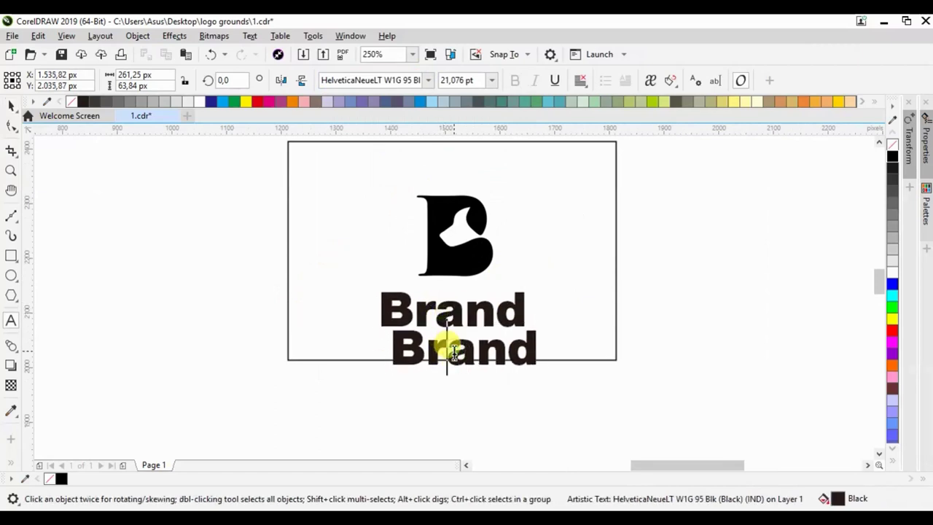
key(ctrl+a)
text(Tagline)
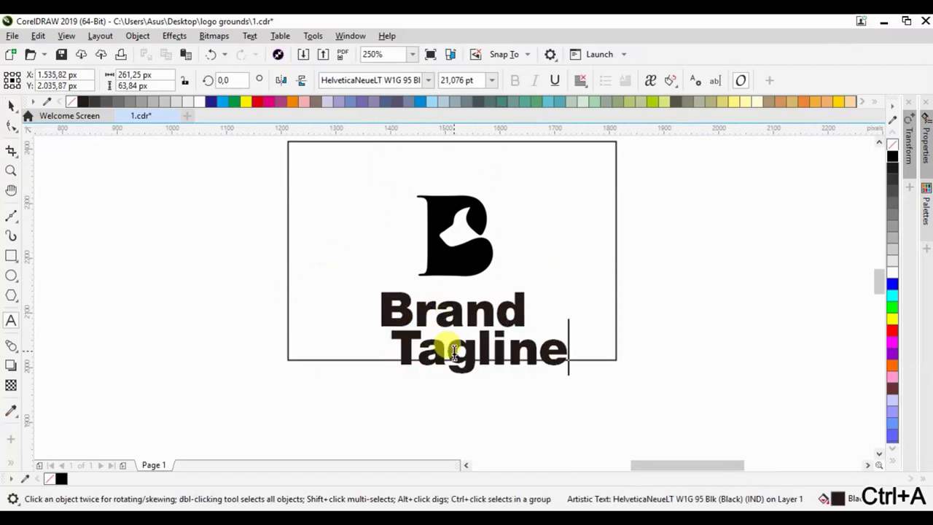
click(11, 106)
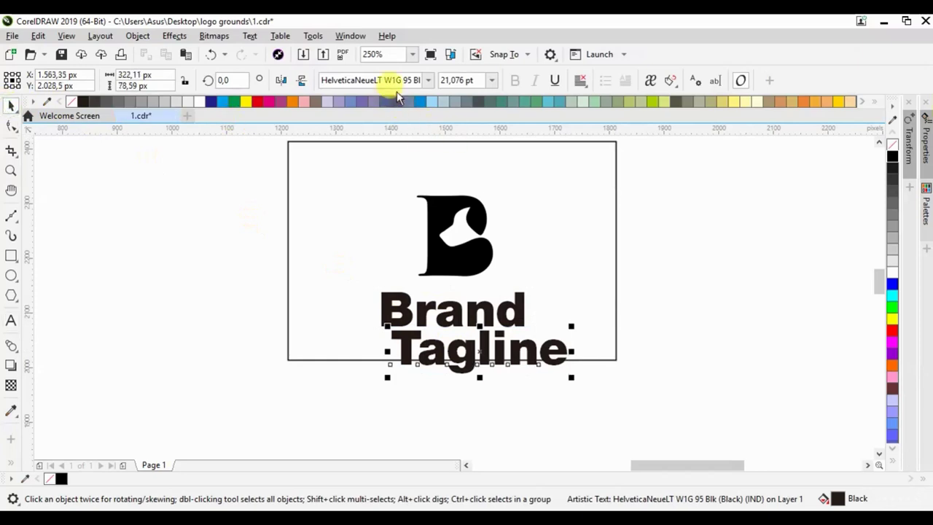
- Set Tagline's font to HelveticaNeueLT W1G 55 Roman, shrink it to about 105 px wide centered under Brand, and colour it gray
click(429, 80)
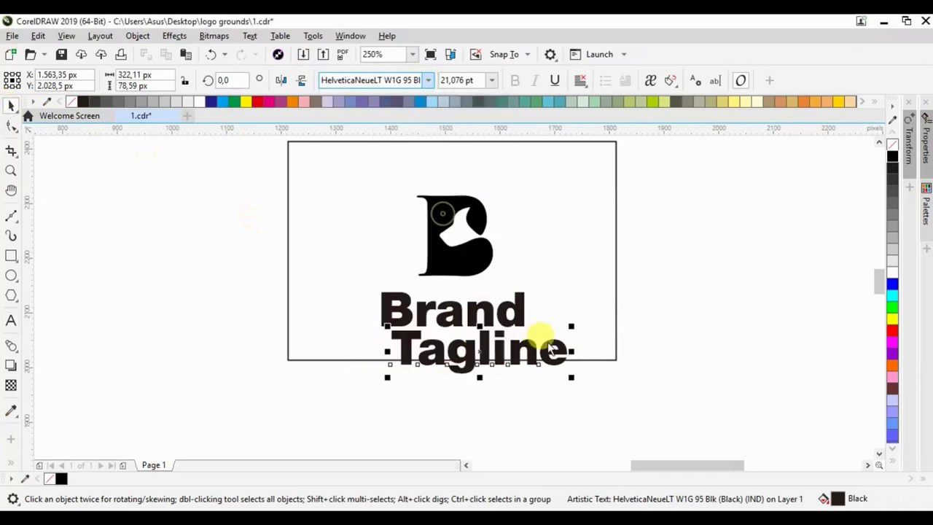
click(437, 212)
drag(543, 325, 457, 349)
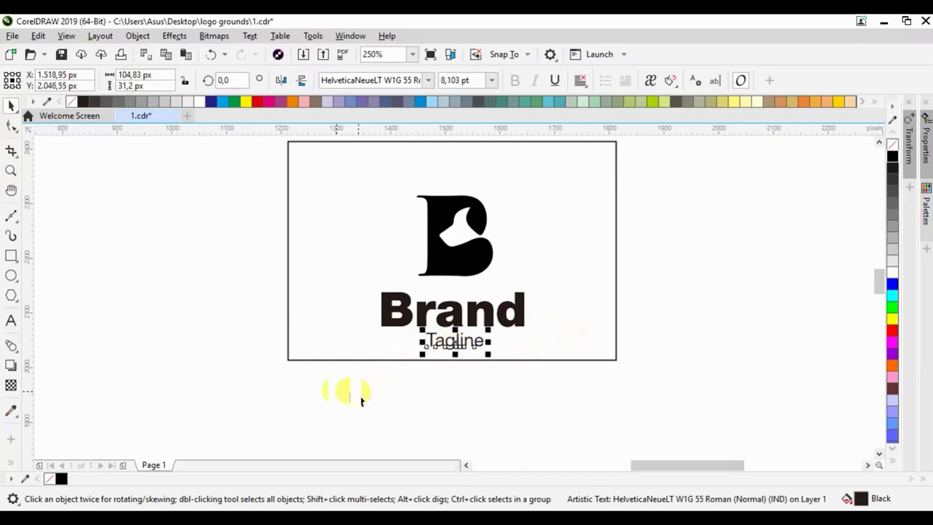
click(445, 249)
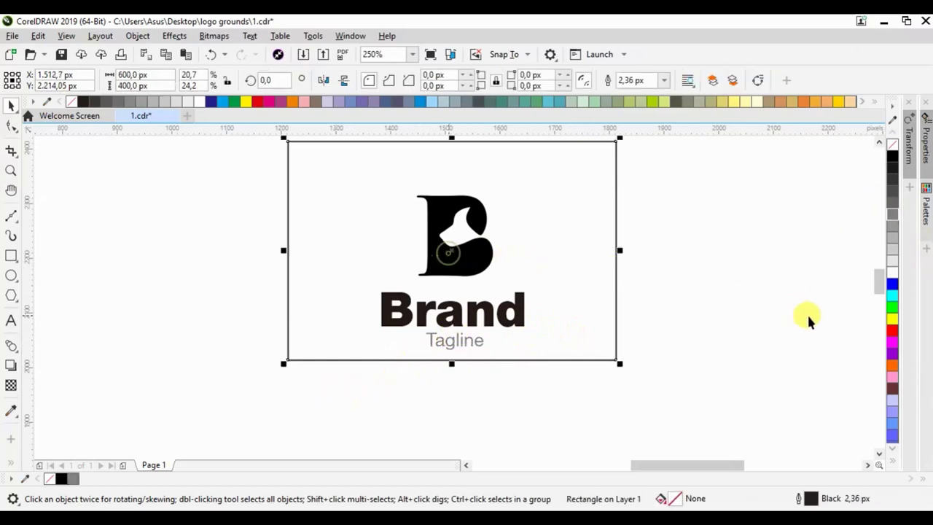
- Fill the letter B dog logo with bright green (#33CC33)
drag(629, 150, 373, 288)
click(890, 464)
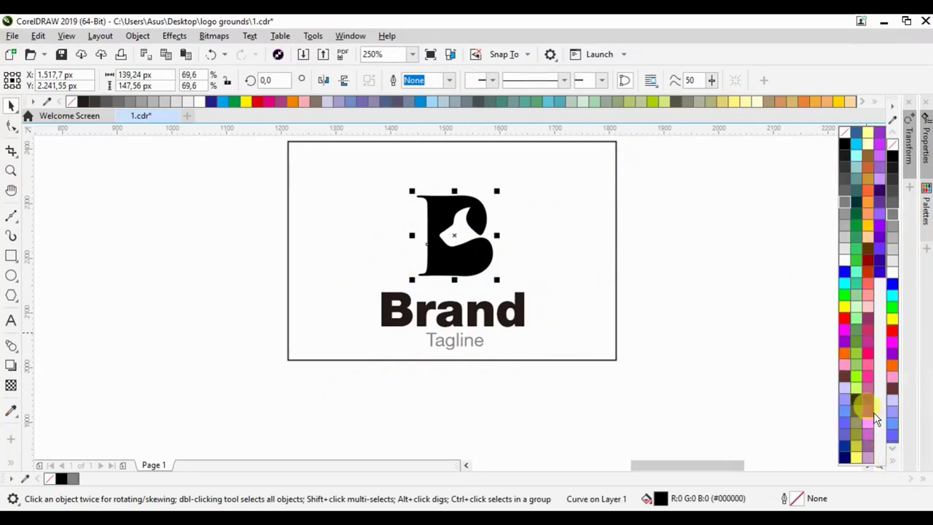
click(854, 259)
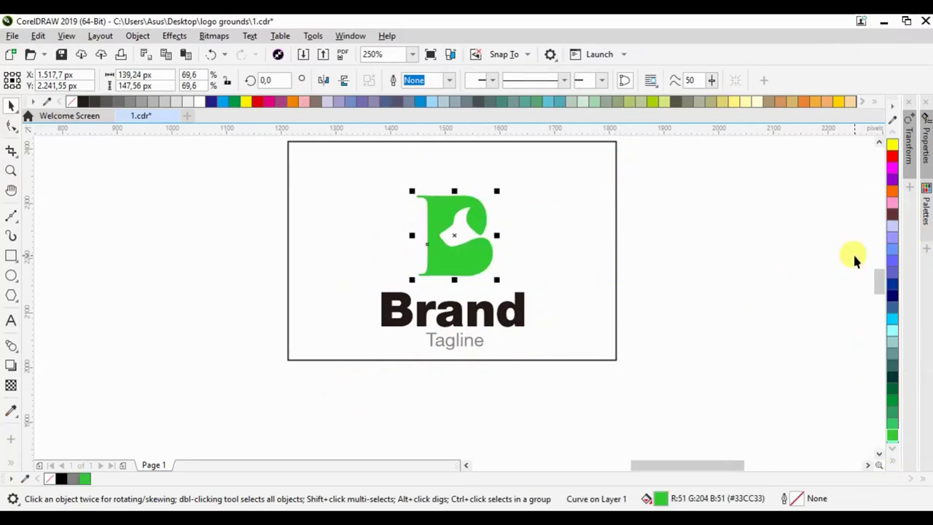
- Fill the Brand text with dark green (#009933) and deselect it
click(648, 282)
click(445, 319)
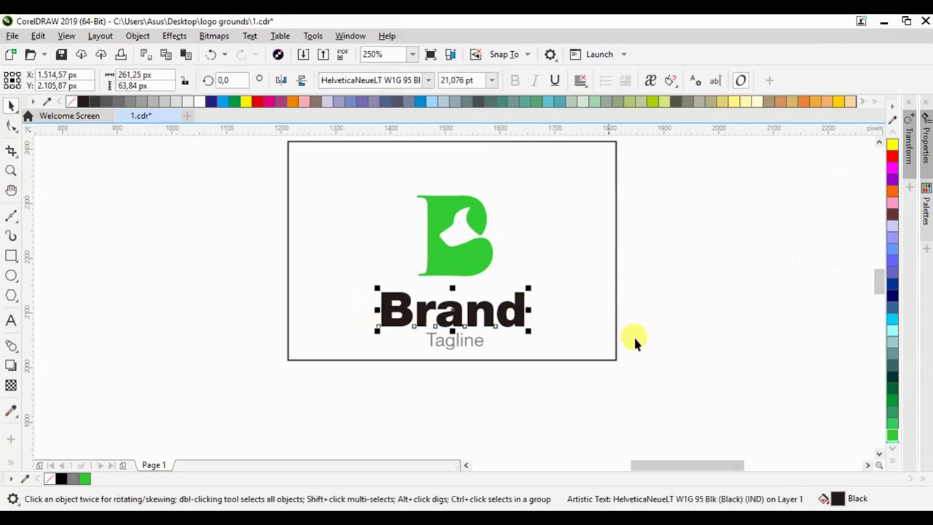
click(892, 400)
click(745, 351)
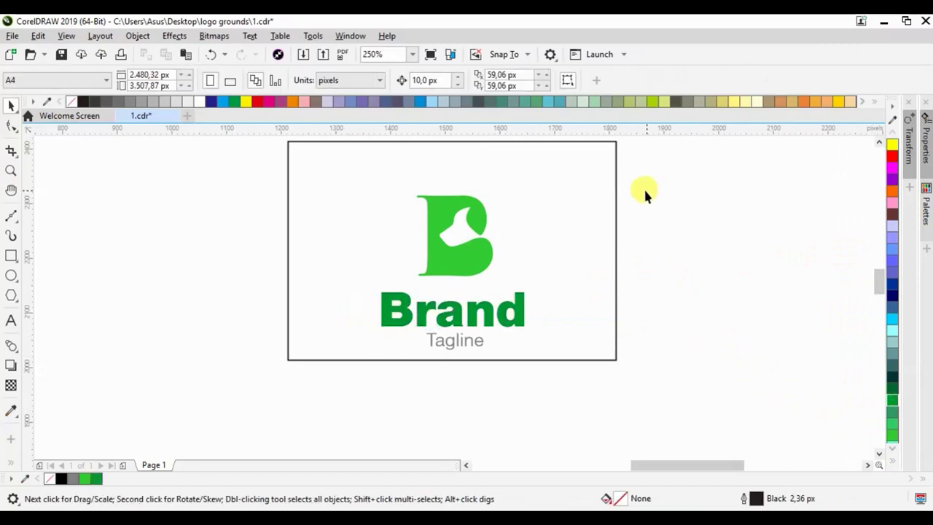
- Try to fill the rectangle behind the logo with dark green (#009933) and undo the fill
click(616, 267)
click(892, 400)
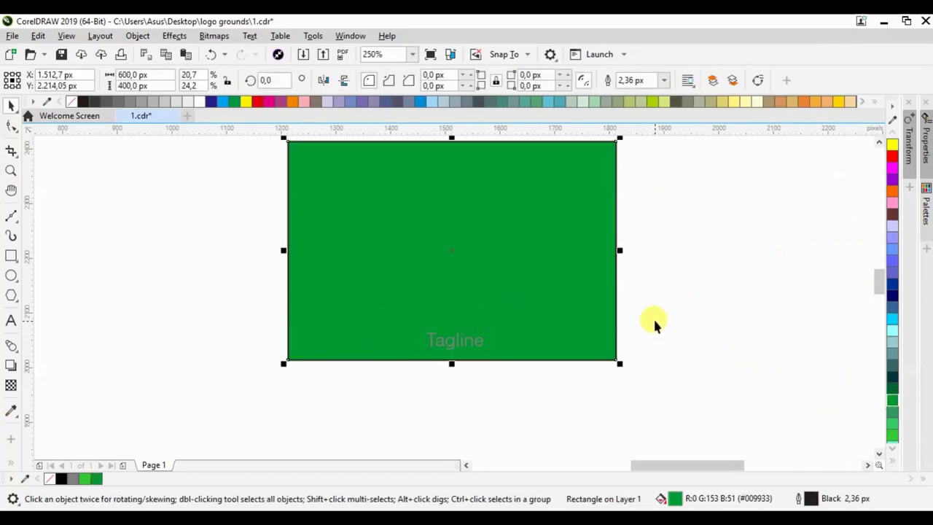
key(ctrl+z)
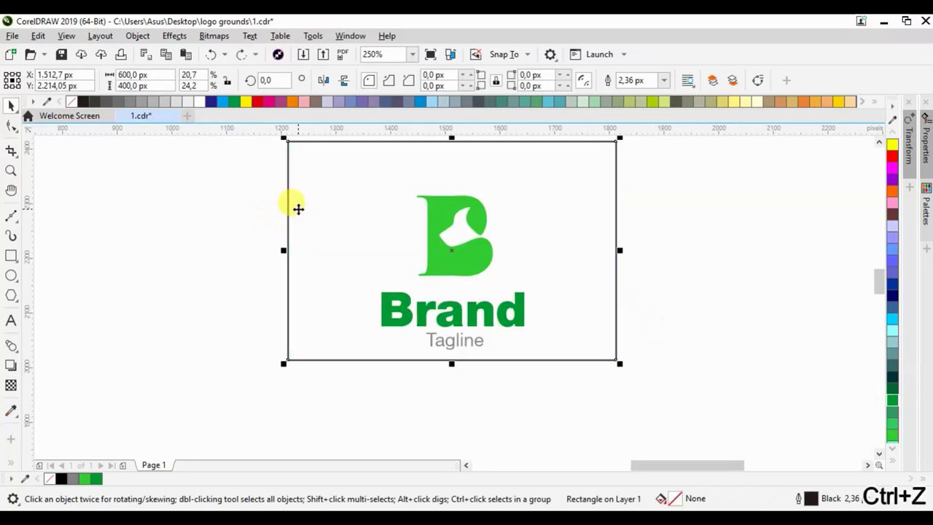
- Send the rectangle to the back of the page and fill the letter B dog logo with dark green (#009933)
key(ctrl+End)
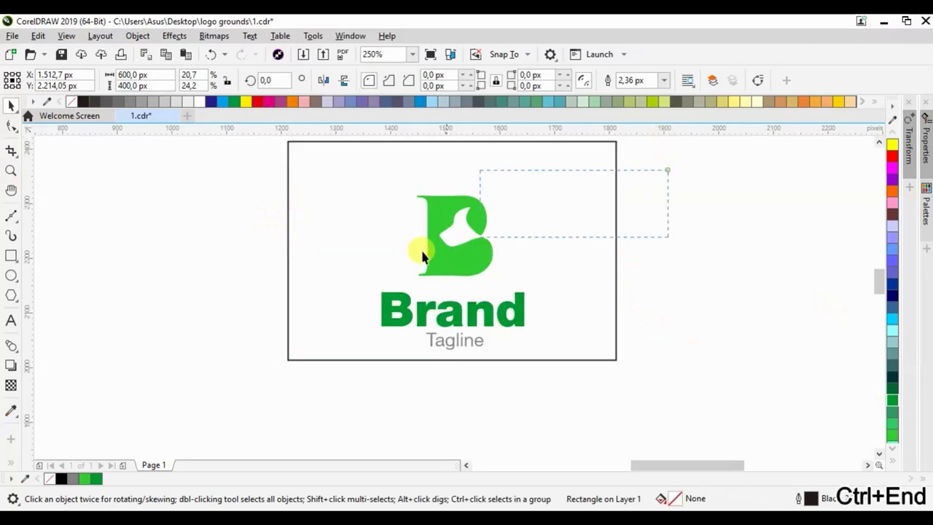
key(Tab)
click(892, 400)
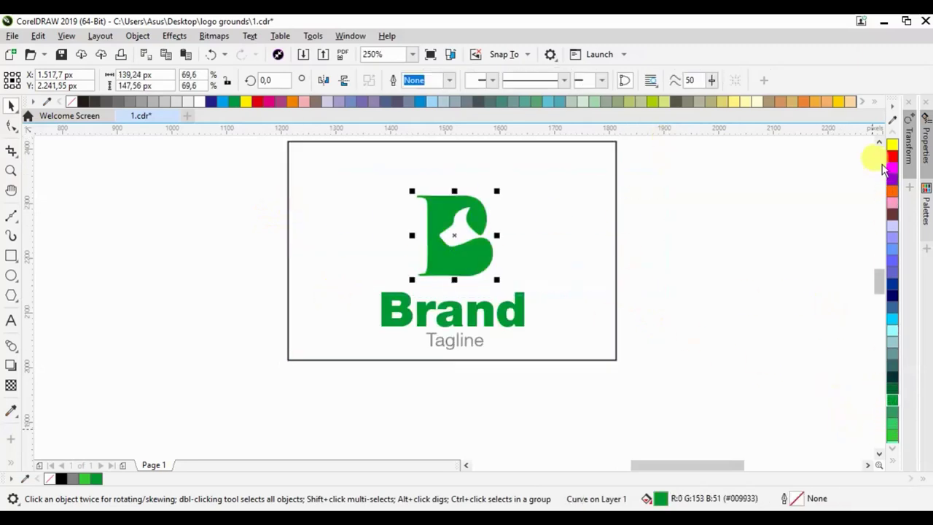
- Group the logo, Brand and Tagline, and shrink the group to about 246 by 268 px
drag(688, 153, 341, 357)
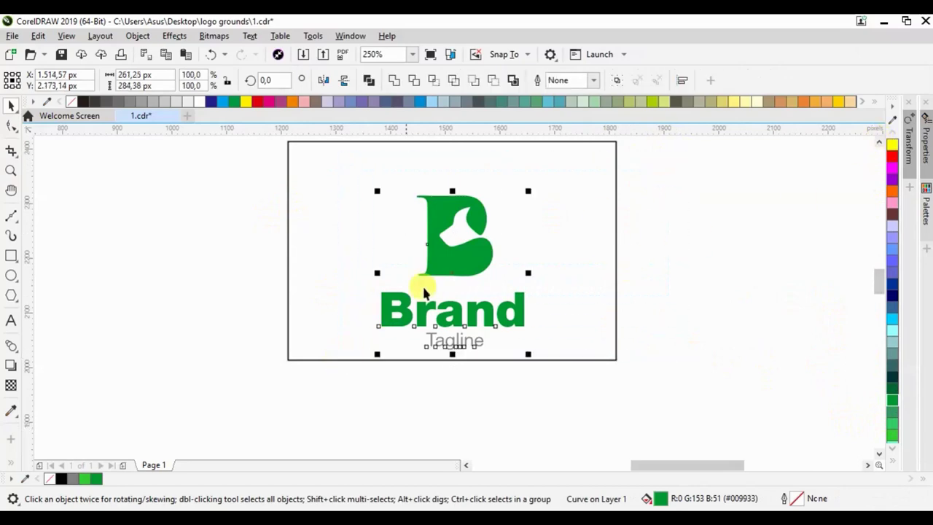
right_click(455, 265)
click(502, 185)
drag(529, 356, 519, 346)
scroll(594, 327, down, 2)
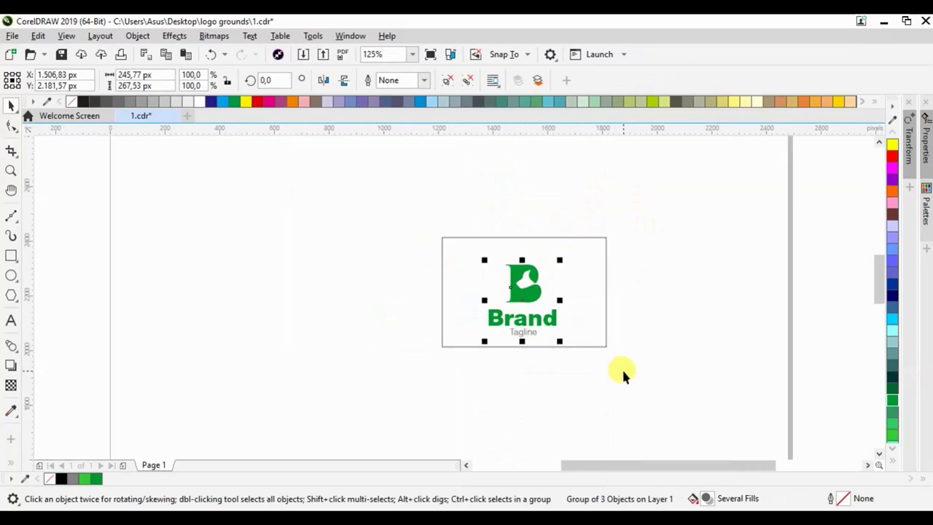
- Center the logo group inside the 600 by 400 px rectangle and remove the rectangle's outline
drag(623, 373, 351, 210)
key(c)
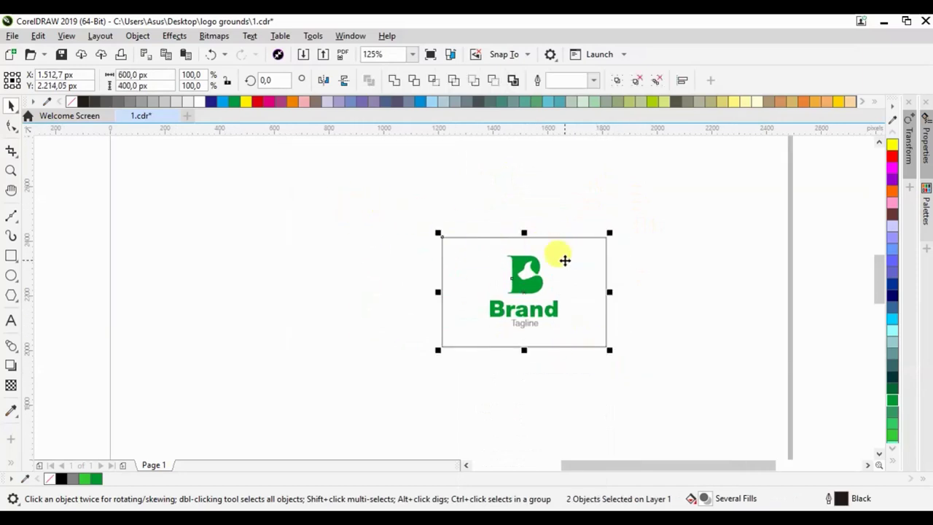
click(885, 452)
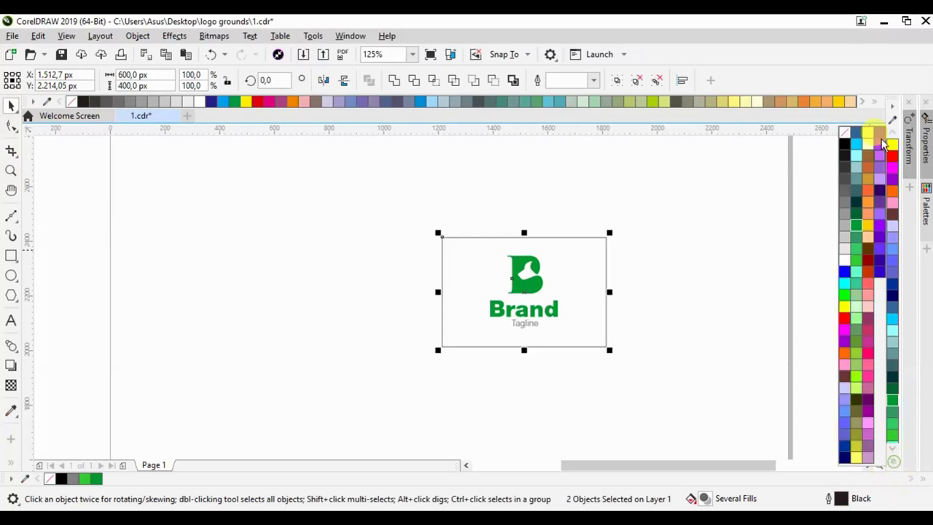
right_click(838, 127)
- Fill the background rectangle with white, deselect it, and start exporting the drawing
click(581, 277)
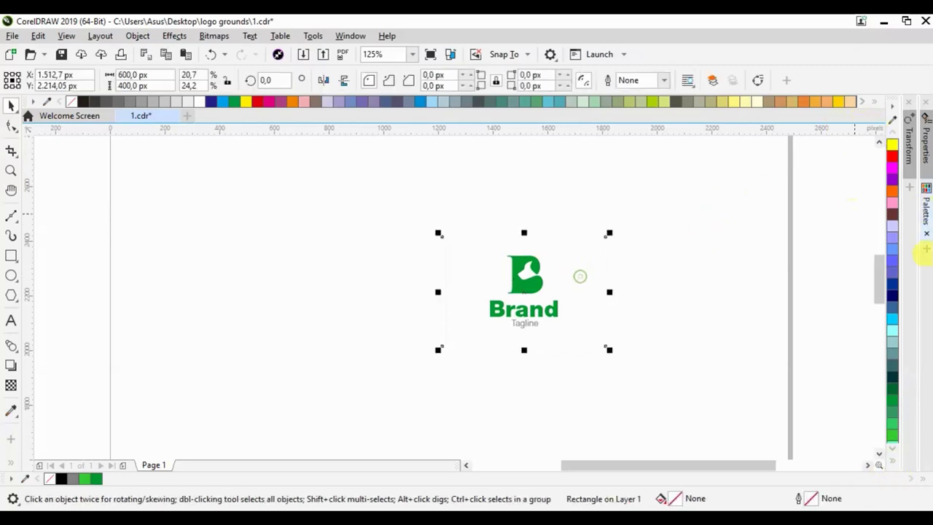
click(891, 460)
click(829, 264)
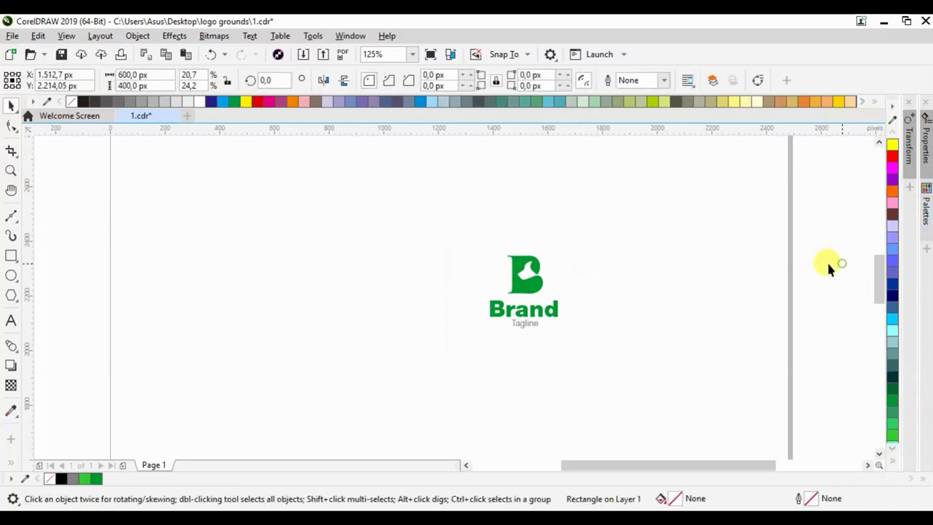
scroll(278, 278, down, 2)
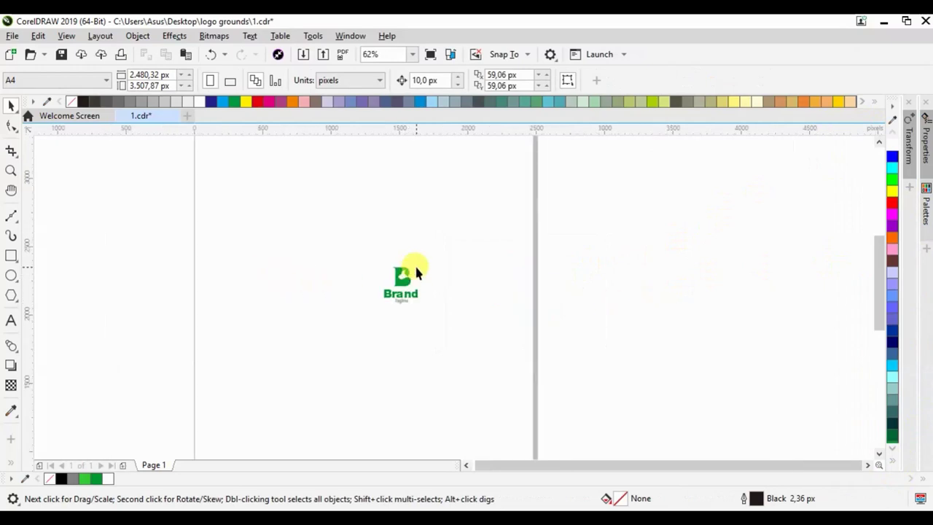
key(ctrl+e)
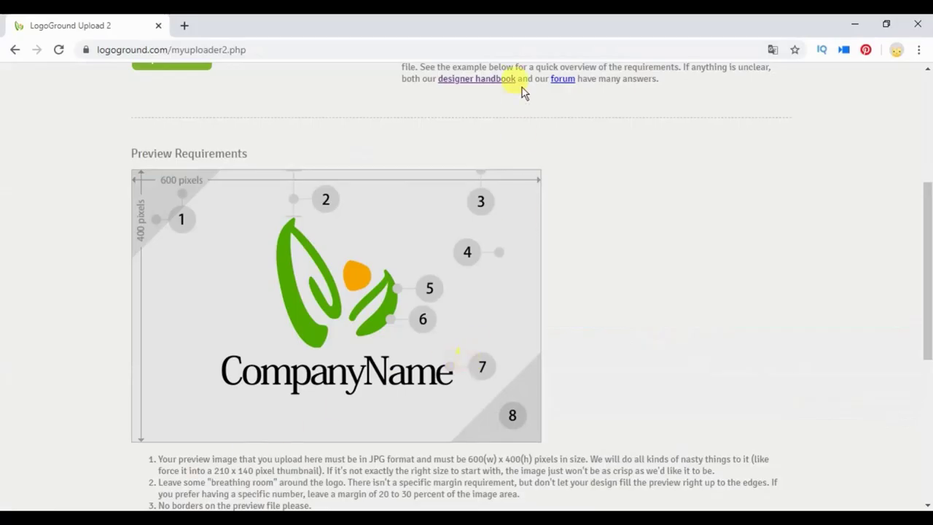
- Switch to LogoGround in the browser and review the size, margin, border and placeholder text requirements for the JPG preview
scroll(522, 91, up, 3)
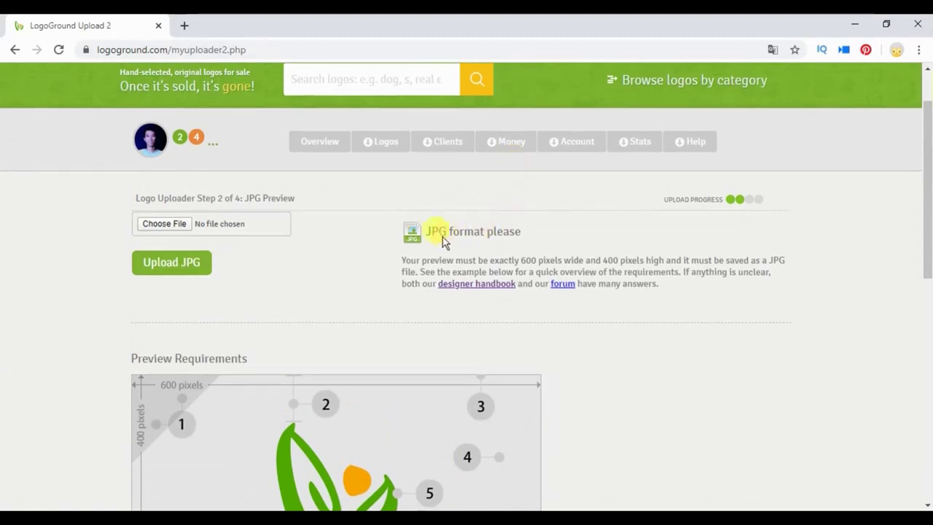
scroll(568, 307, down, 4)
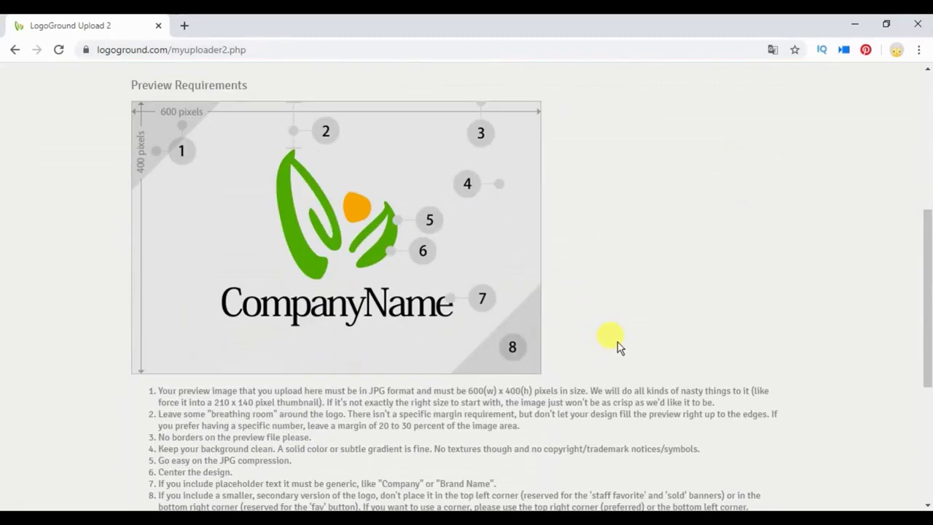
scroll(618, 342, down, 2)
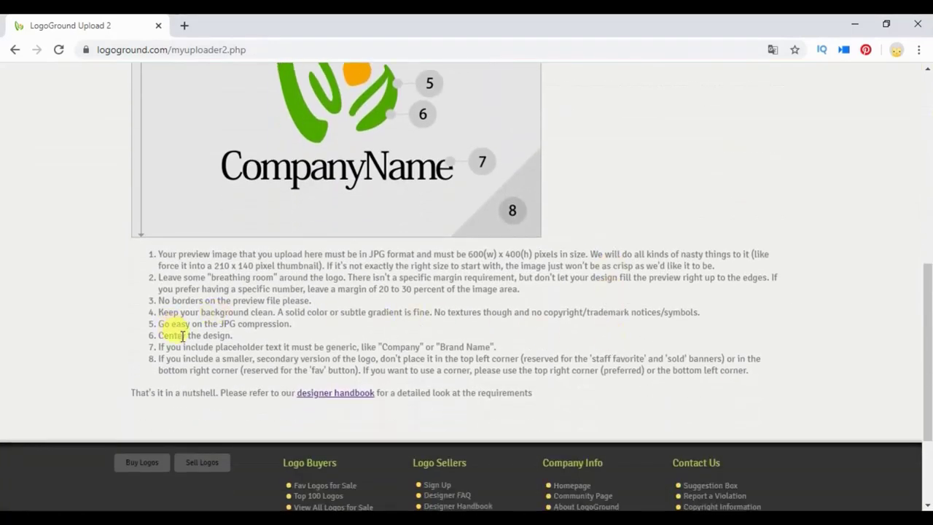
scroll(644, 341, up, 5)
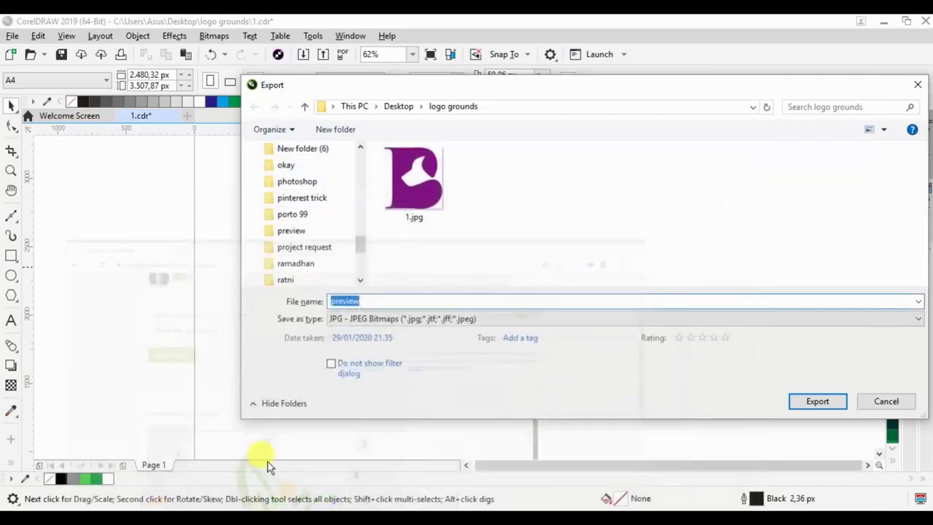
- Return to CorelDRAW, keep preview as the JPG file name in the logo grounds folder, and continue to the JPEG export settings
click(412, 299)
double_click(445, 301)
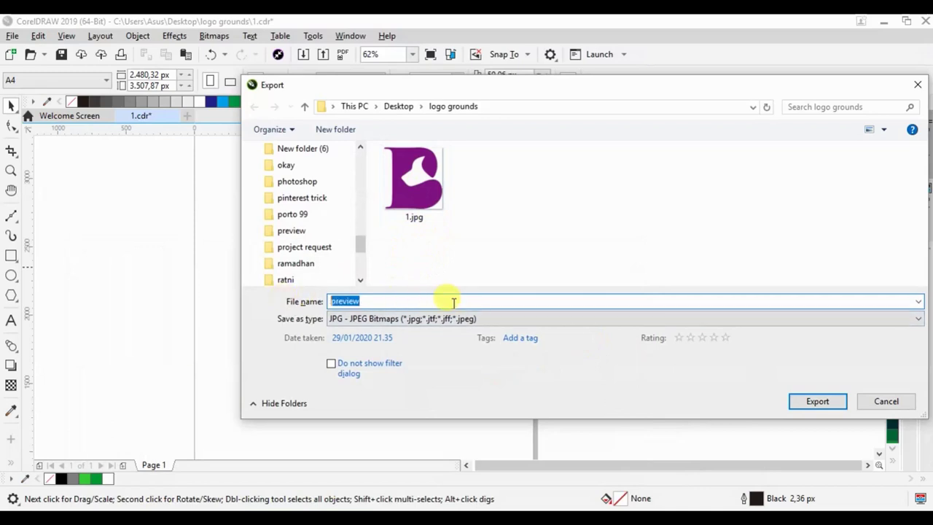
click(819, 402)
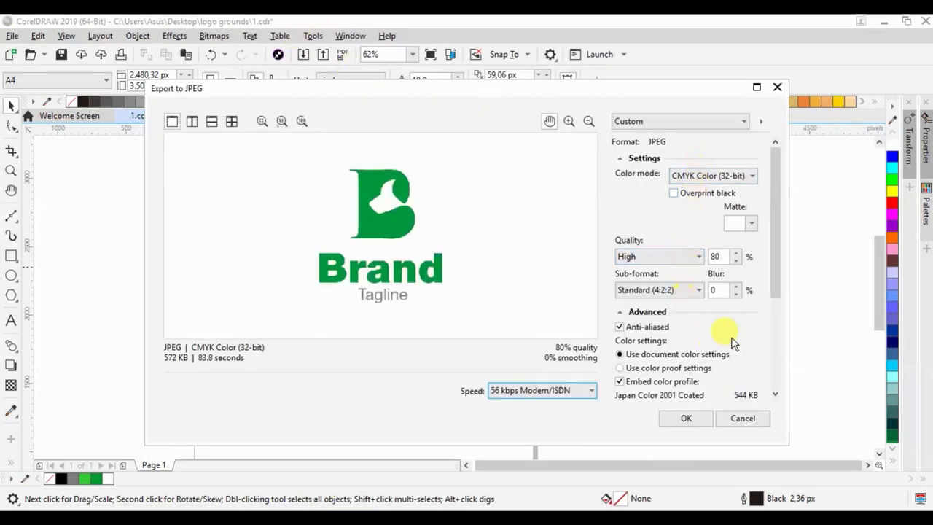
- Set the JPEG export units to pixels with a width of 600 px, and export the preview
scroll(769, 315, down, 5)
click(714, 301)
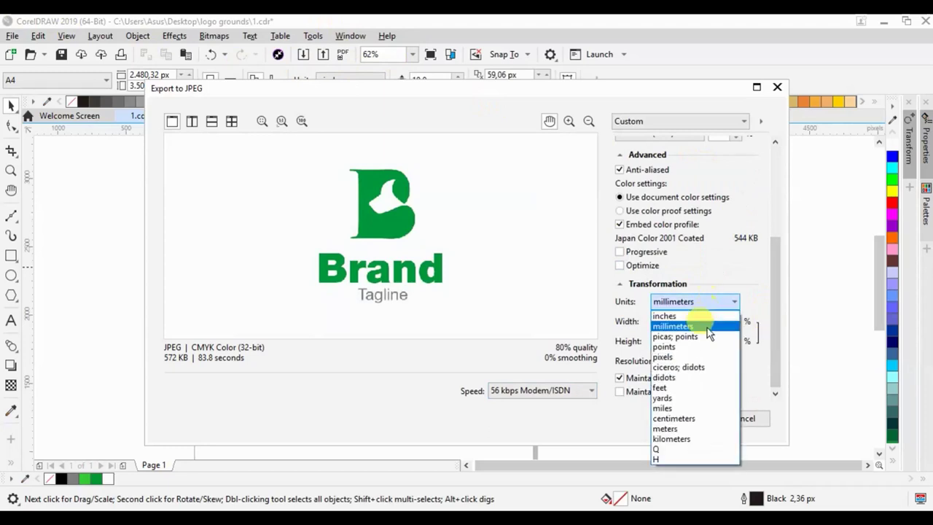
click(696, 356)
drag(677, 318, 634, 323)
text(600)
key(Tab)
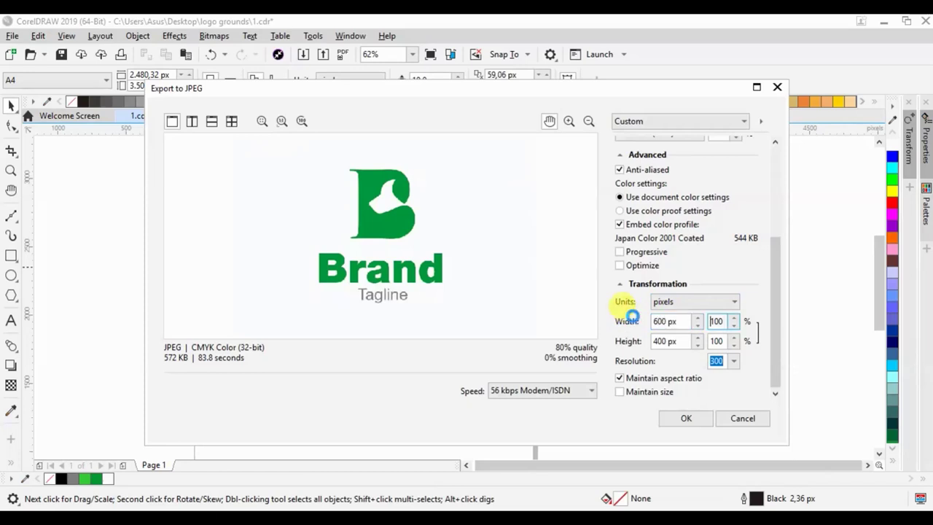
click(685, 321)
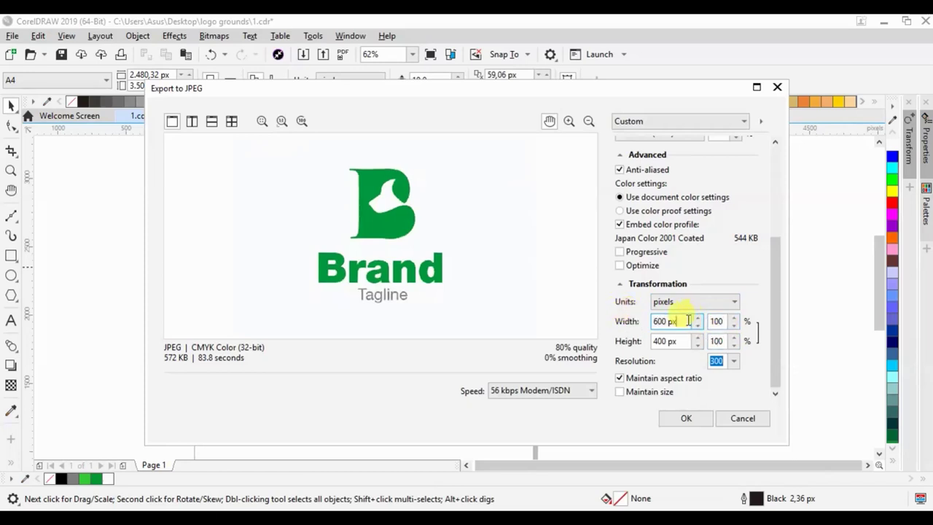
click(685, 418)
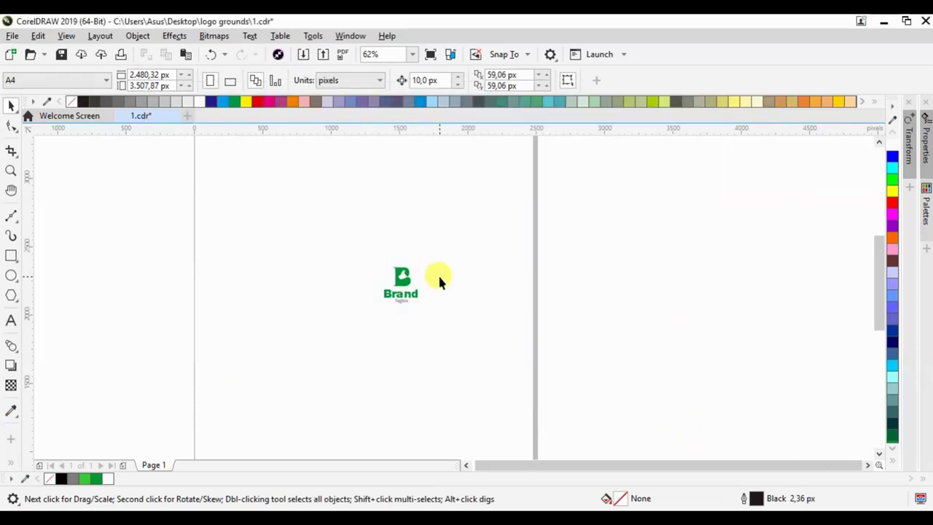
- Start exporting the drawing as an EPS file named logo file in the logo grounds folder, and continue to the EPS settings
click(11, 36)
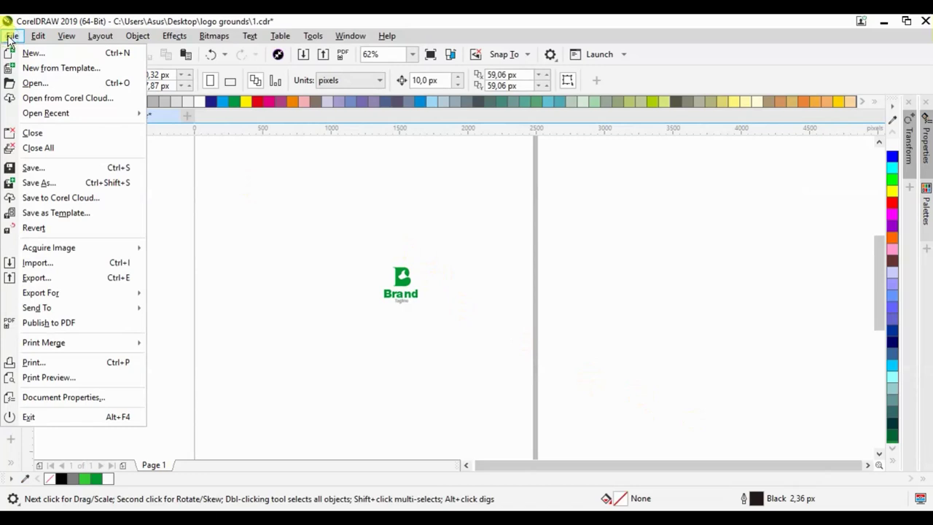
click(38, 36)
click(13, 36)
click(66, 277)
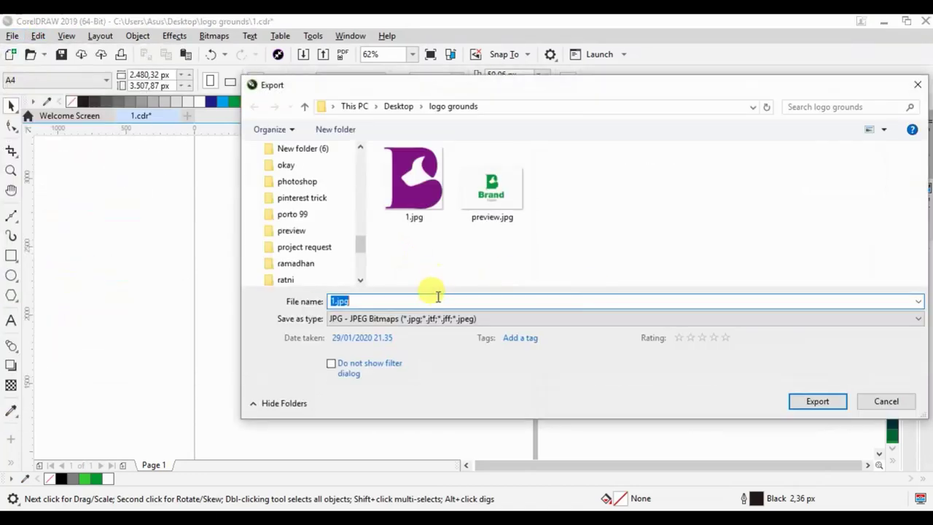
click(437, 319)
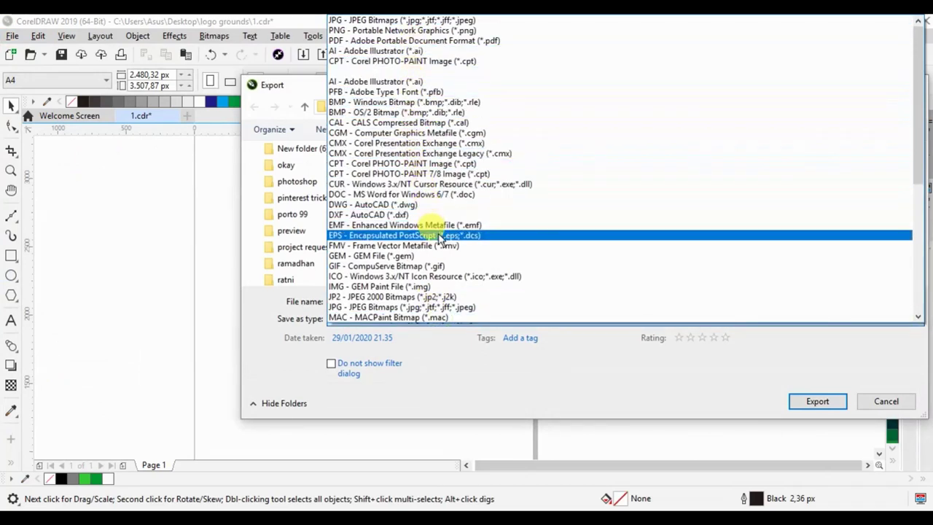
click(440, 237)
click(484, 298)
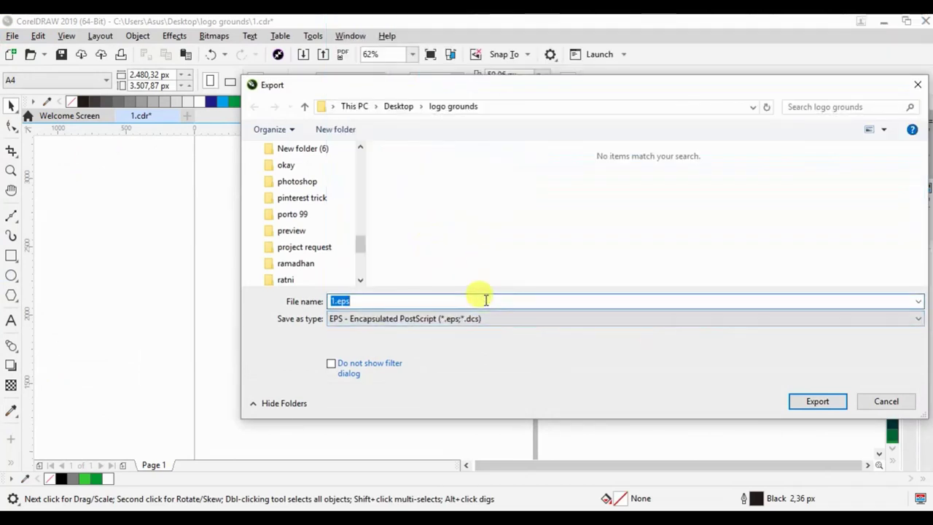
text(loh)
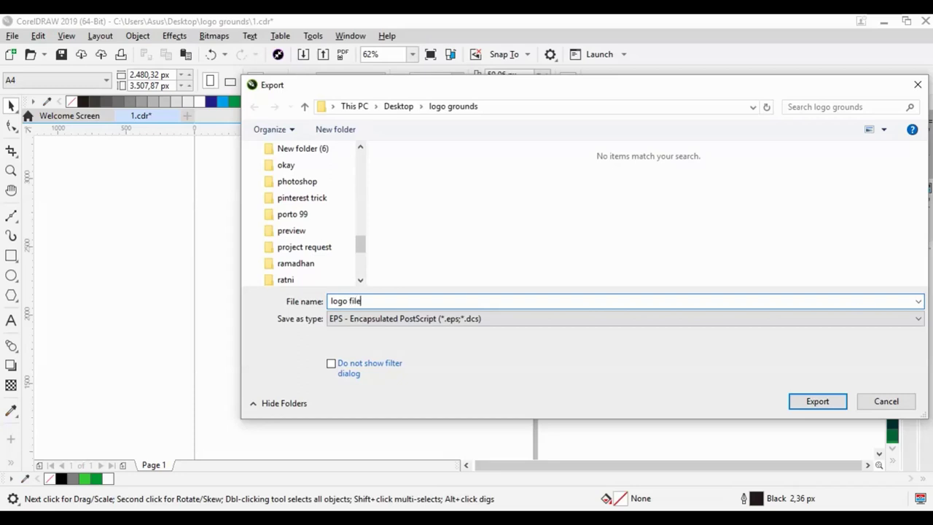
click(814, 405)
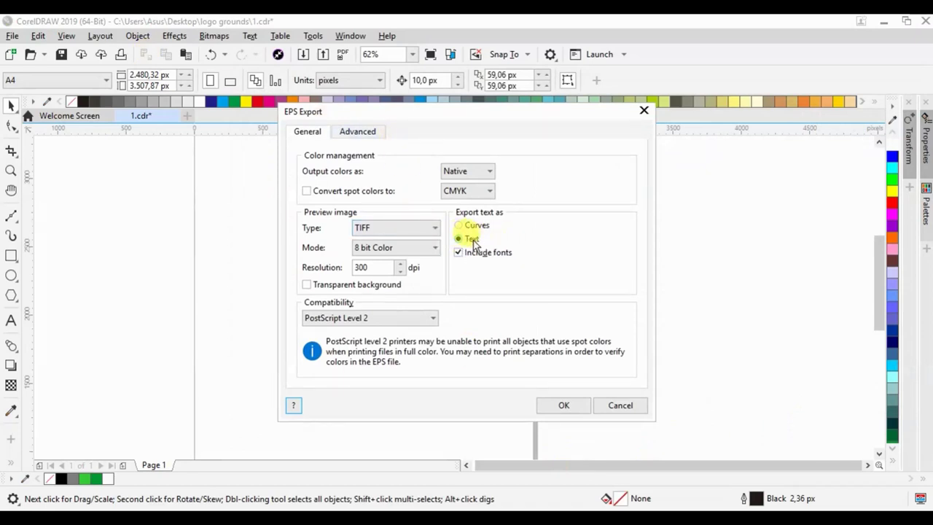
- Check the EPS spot color conversion options, keep CMYK and a 300 dpi preview resolution, and complete the export
click(479, 191)
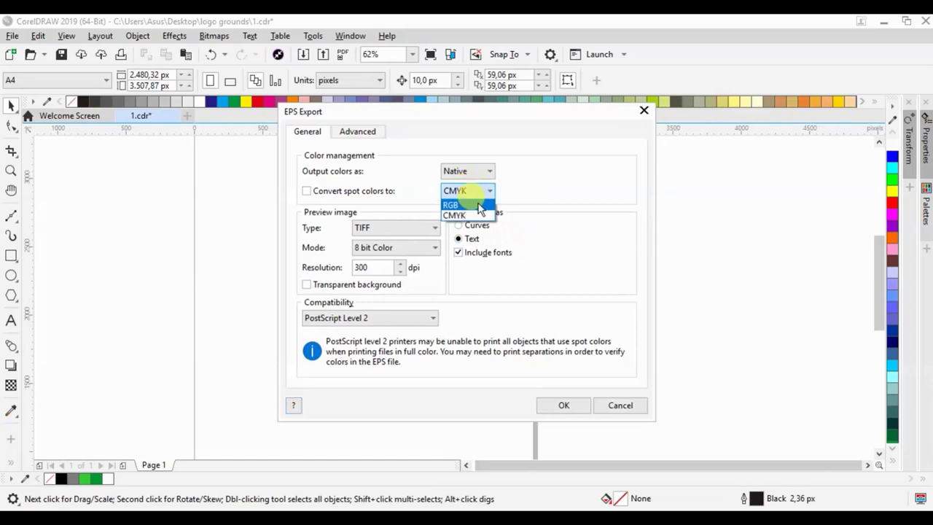
click(537, 193)
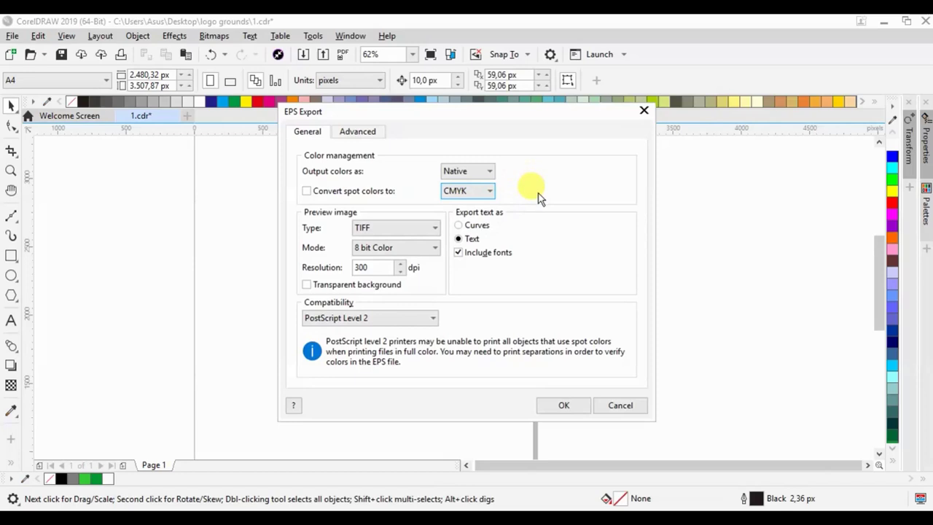
drag(378, 267, 313, 267)
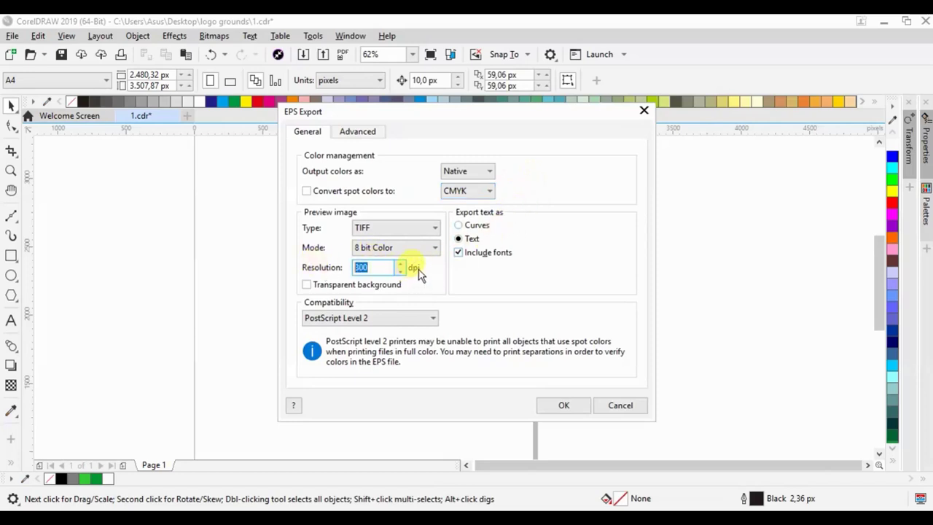
click(564, 406)
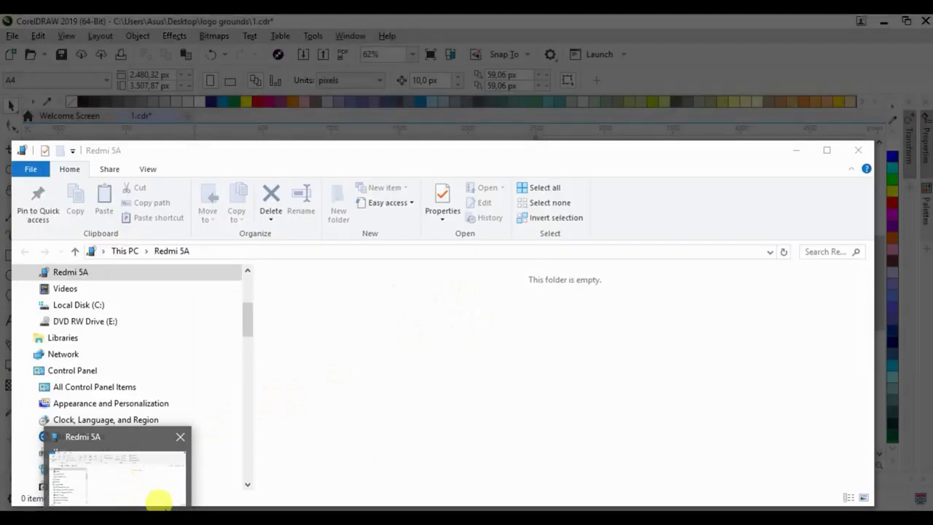
- Switch to LogoGround in the browser, choose preview.jpg as the JPG preview, and upload it
key(alt+Tab)
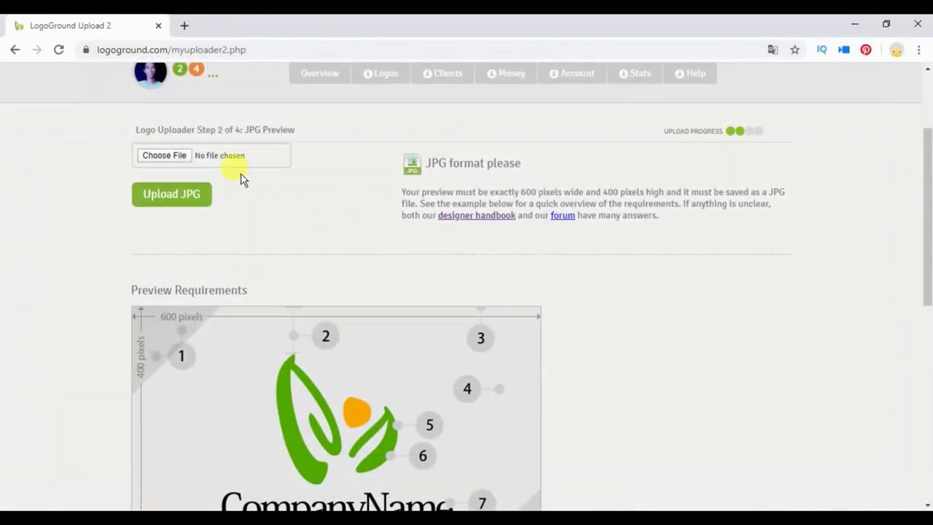
click(168, 157)
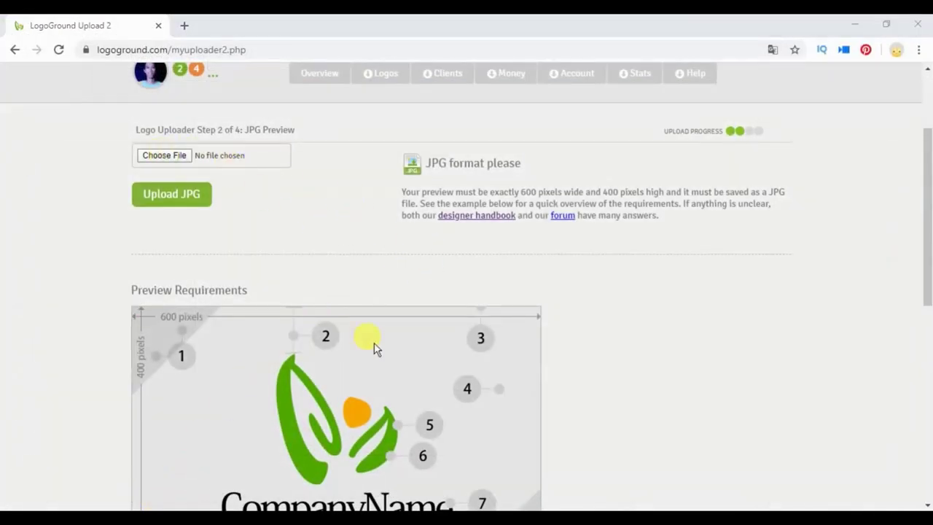
click(306, 207)
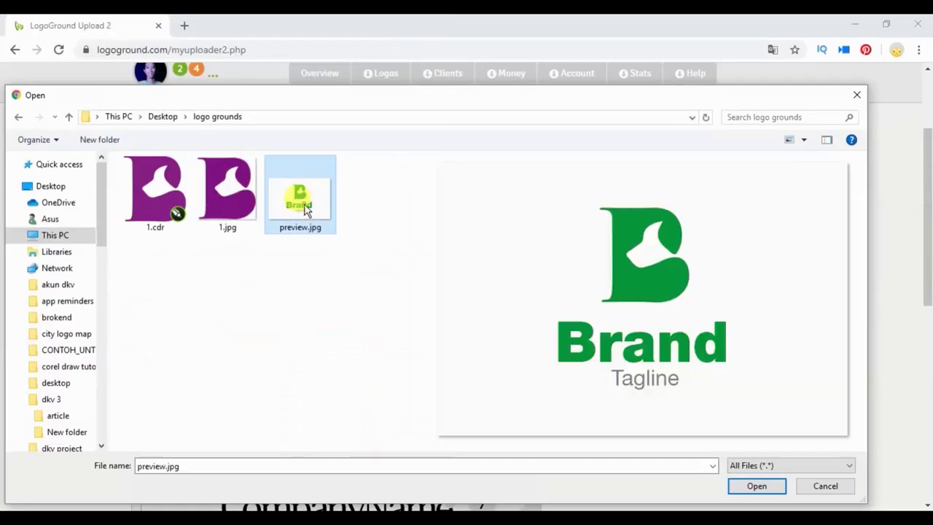
double_click(306, 208)
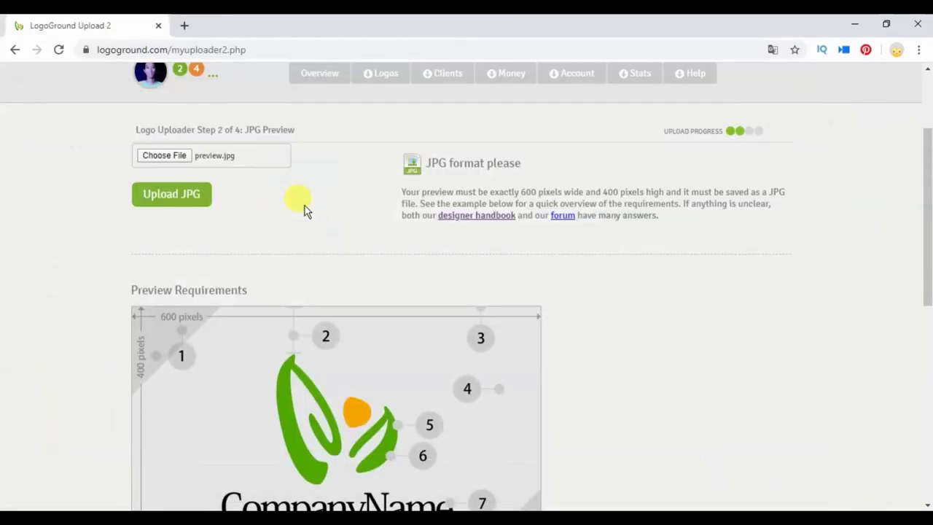
click(159, 193)
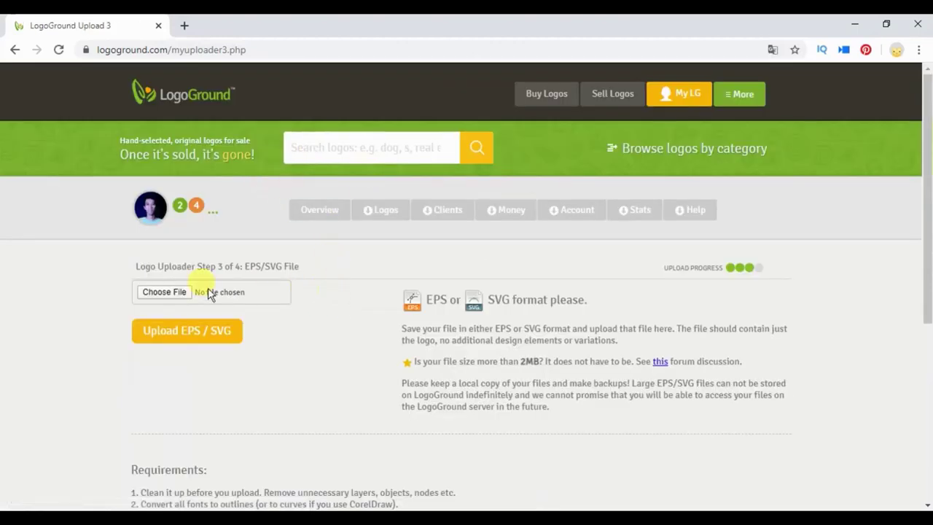
- Open the file chooser for the EPS/SVG upload and list all file types in the logo grounds folder
click(165, 292)
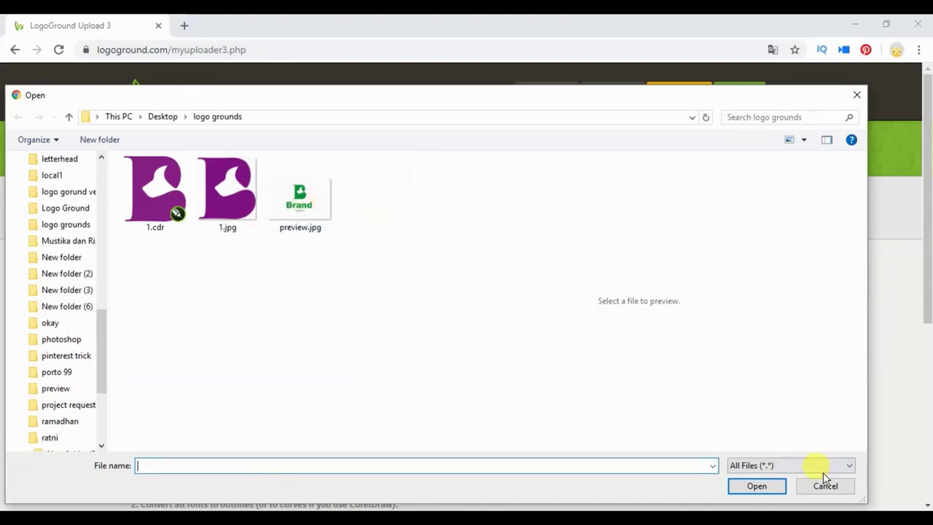
click(806, 465)
click(792, 475)
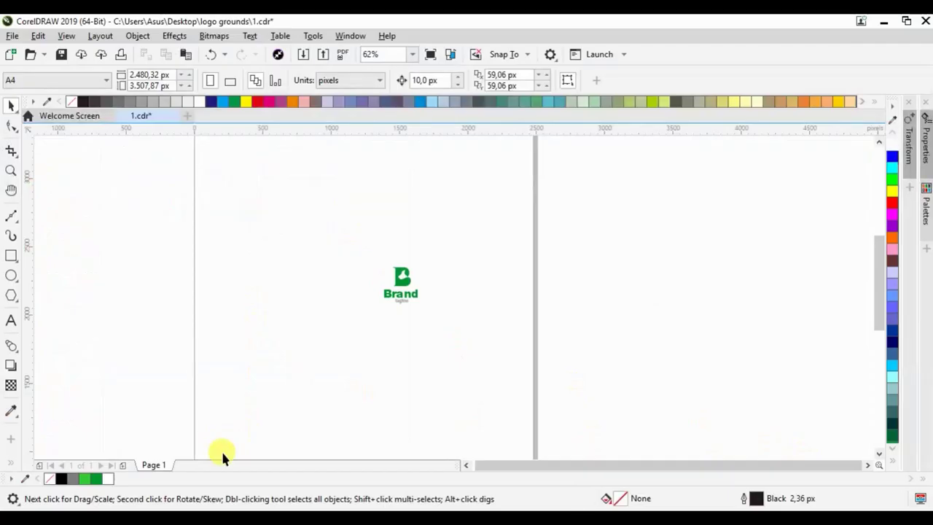
click(15, 37)
click(77, 278)
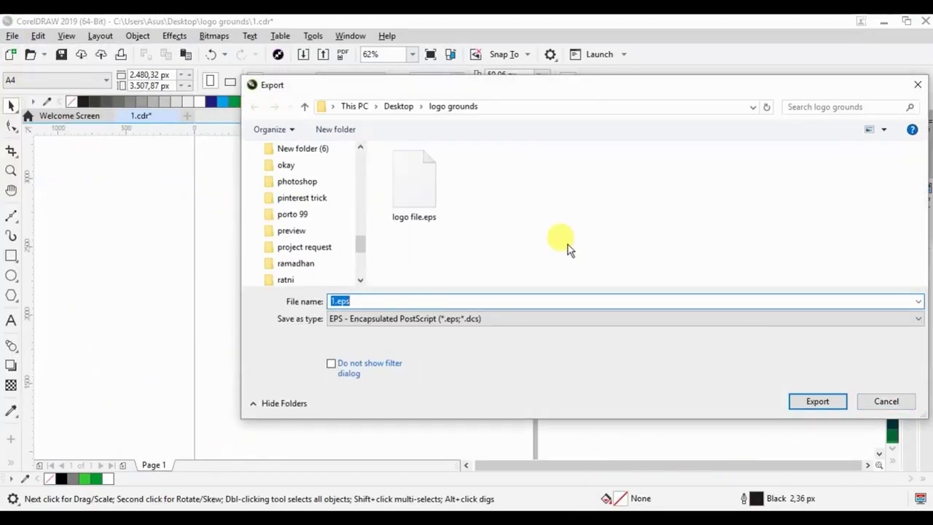
mouse_move(360, 235)
mouse_down()
mouse_move(357, 163)
mouse_move(357, 217)
mouse_up()
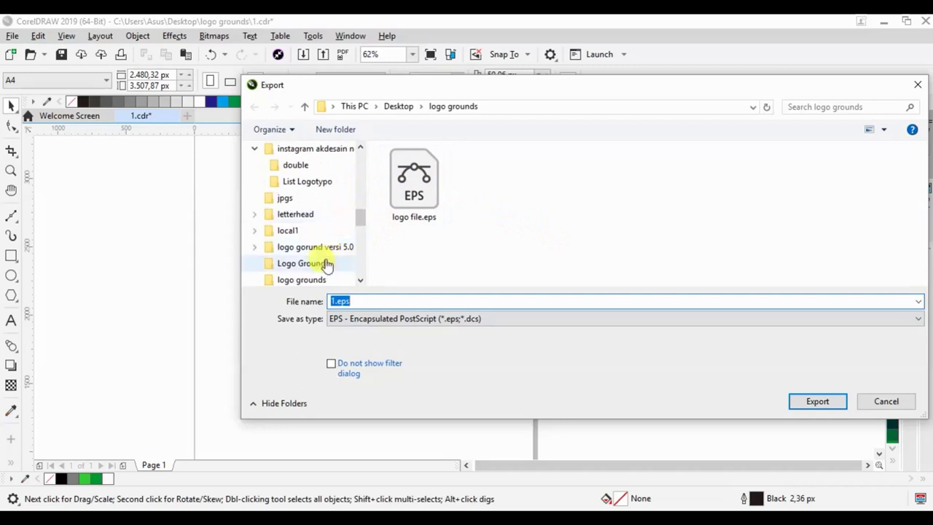
click(323, 277)
click(619, 302)
text(log)
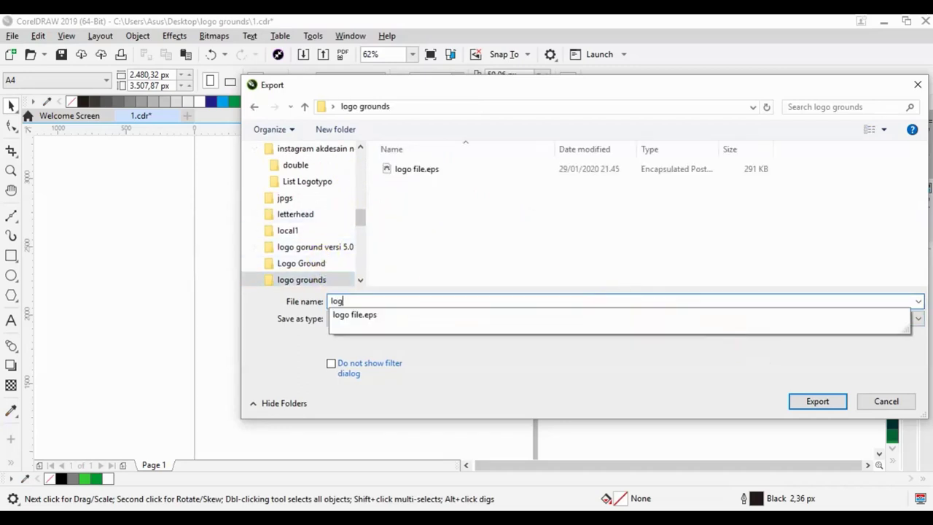
text(o)
click(683, 352)
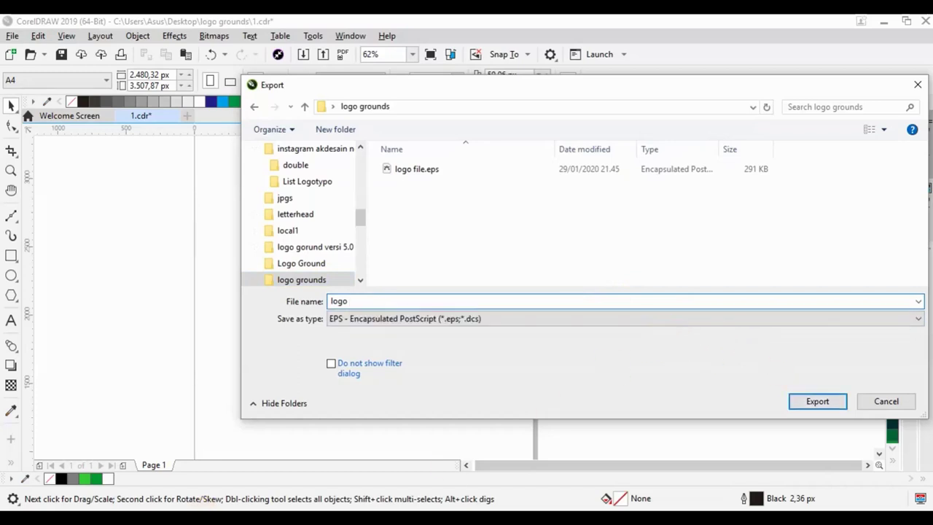
- Switch to File Explorer and open the logo grounds folder to check for the exported EPS file
scroll(129, 408, down, 6)
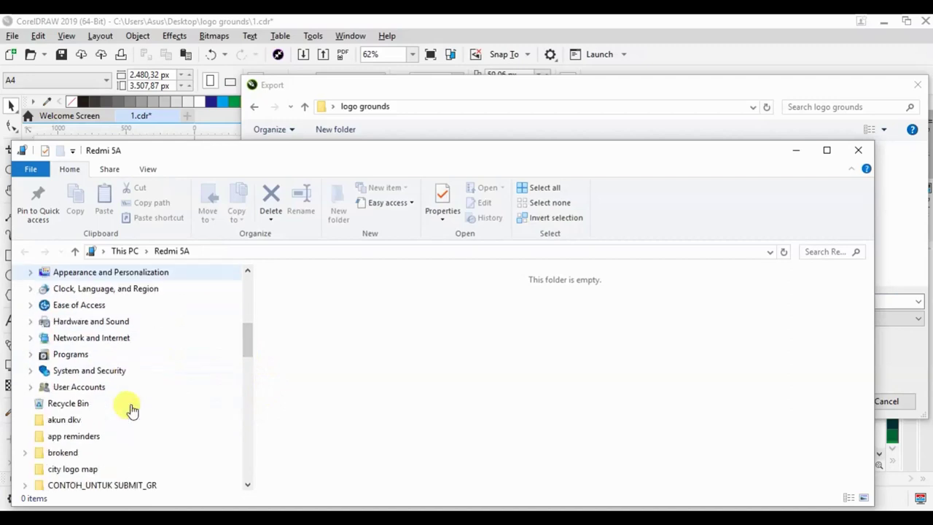
scroll(133, 397, down, 7)
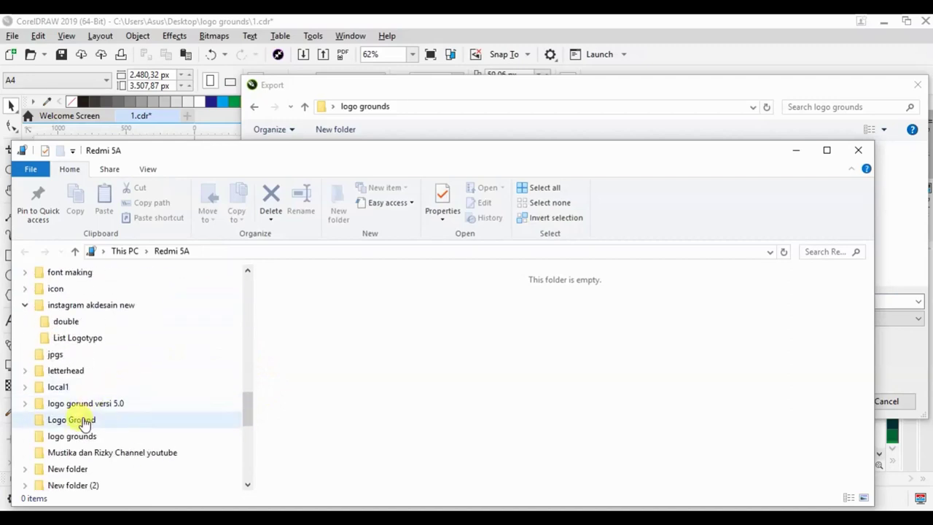
click(77, 419)
click(85, 437)
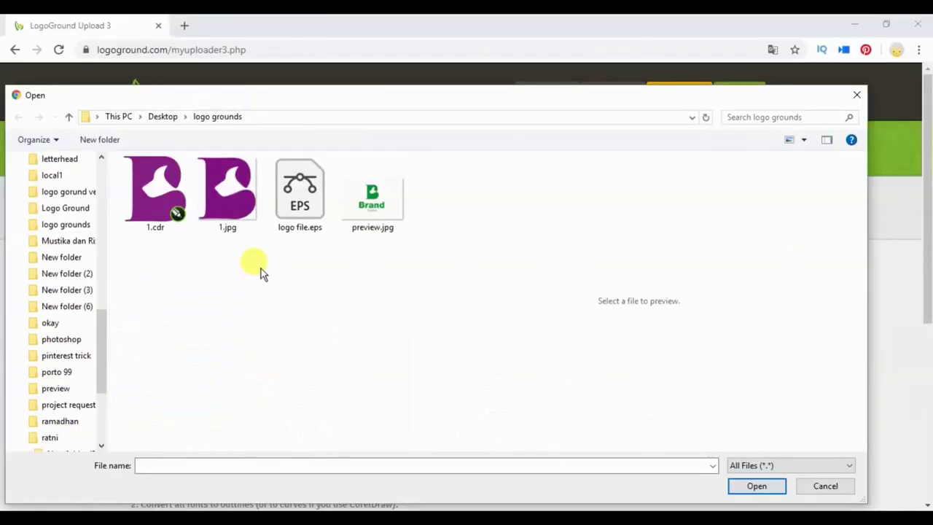
- Return to LogoGround's file chooser, refresh the file list, choose logo file.eps, and upload it as the EPS/SVG file
right_click(287, 299)
click(326, 356)
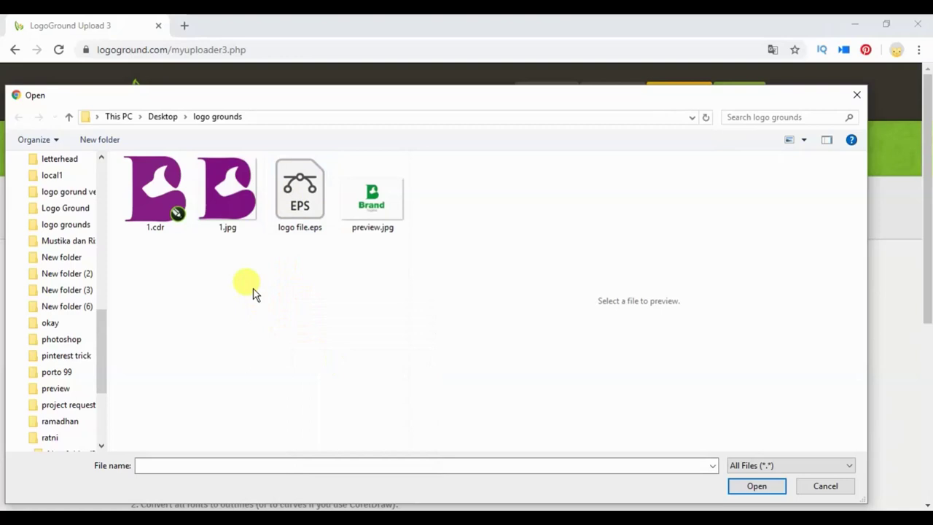
click(306, 198)
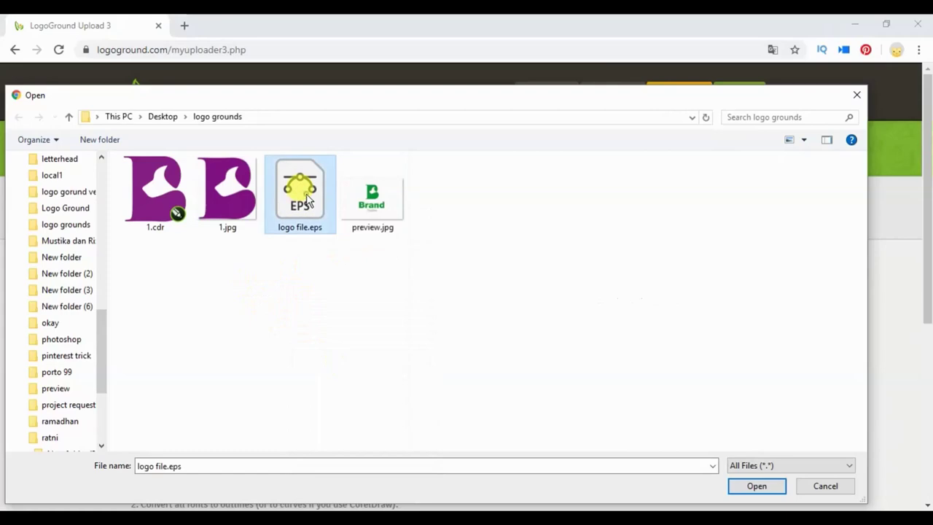
double_click(307, 193)
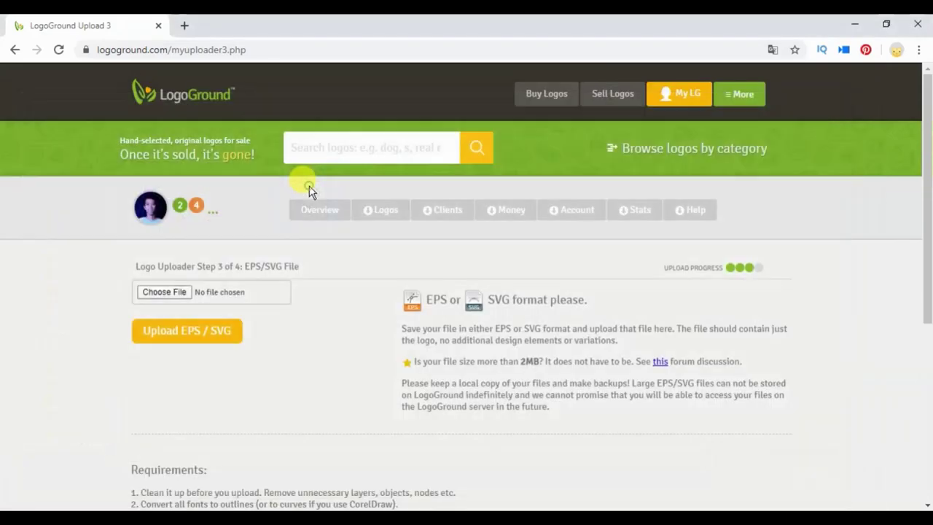
click(161, 337)
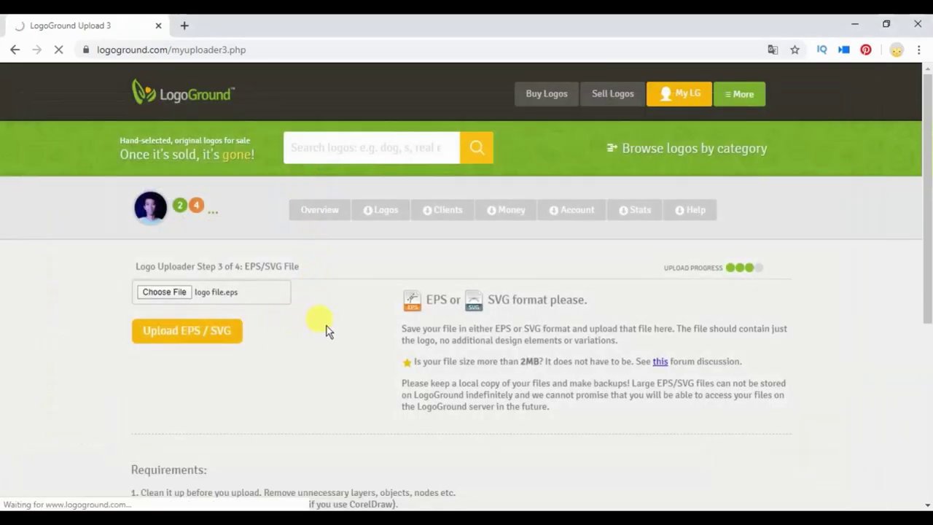
- Review the originality and exclusivity promises in the final step of the logo uploader
scroll(326, 326, down, 2)
scroll(365, 288, up, 1)
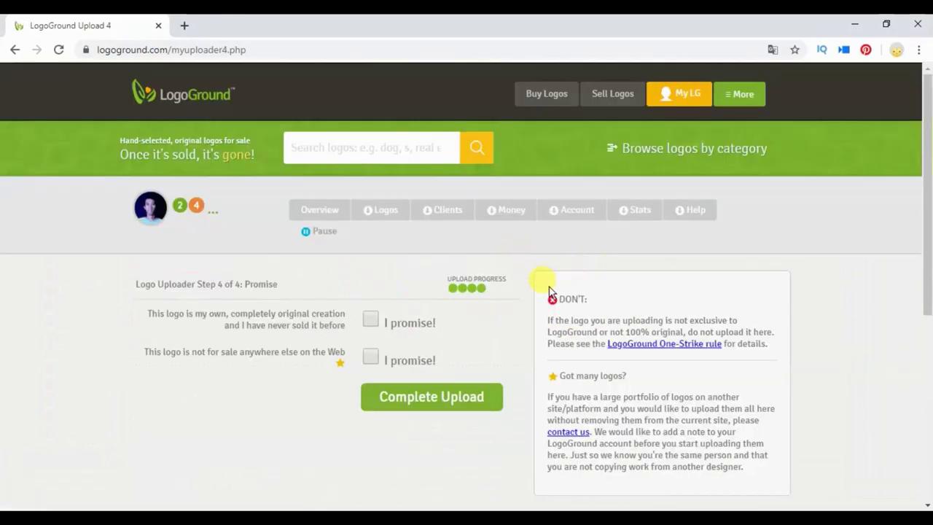
scroll(333, 315, down, 1)
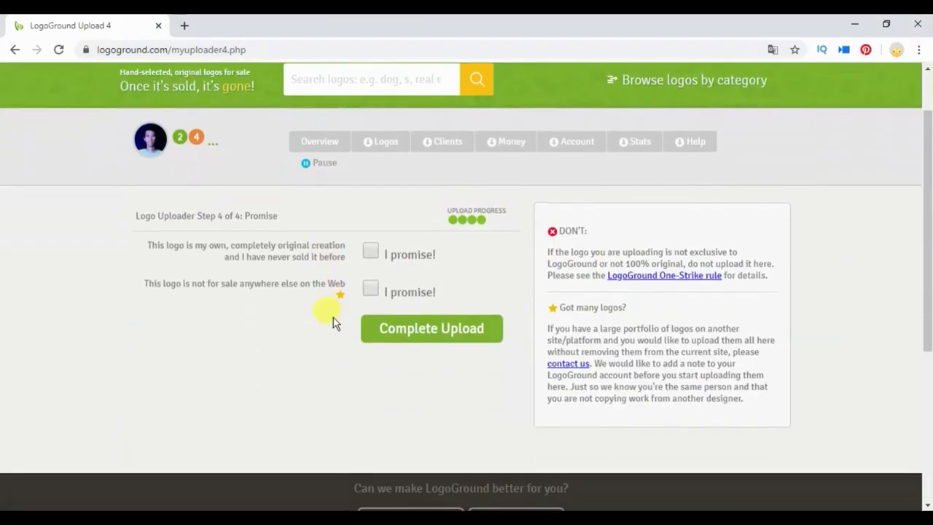